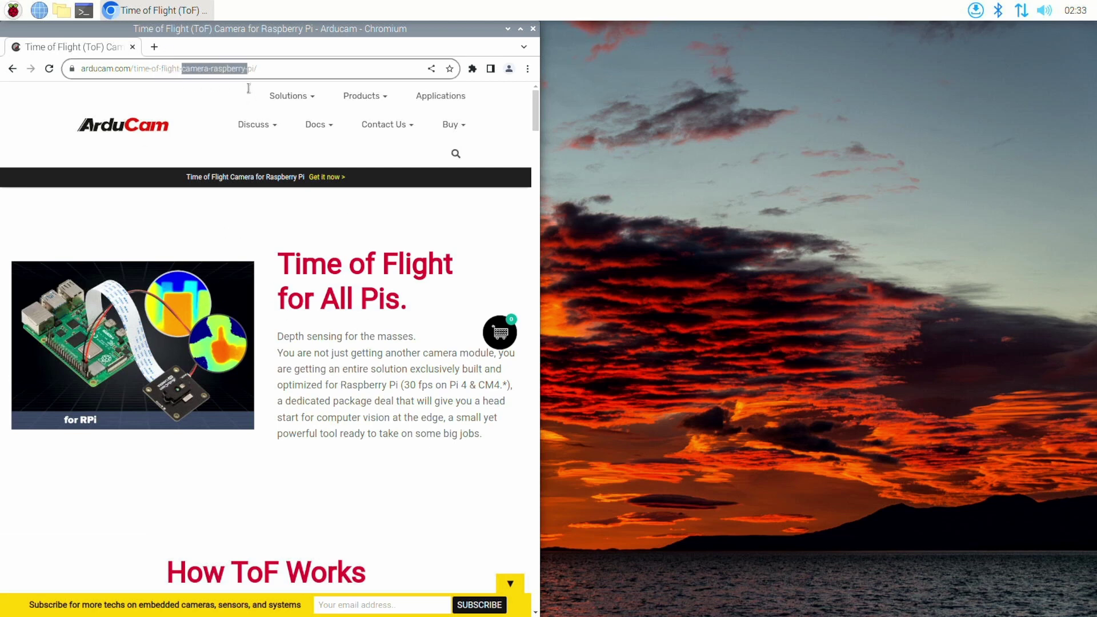
- Open the Arducam ToF camera product page via 'Get it now'
{"action": "scroll", "coordinate": [416, 471], "scroll_direction": "down", "scroll_amount": 3}
{"action": "scroll", "coordinate": [397, 469], "scroll_direction": "up", "scroll_amount": 2}
{"action": "scroll", "coordinate": [477, 512], "scroll_direction": "down", "scroll_amount": 3}
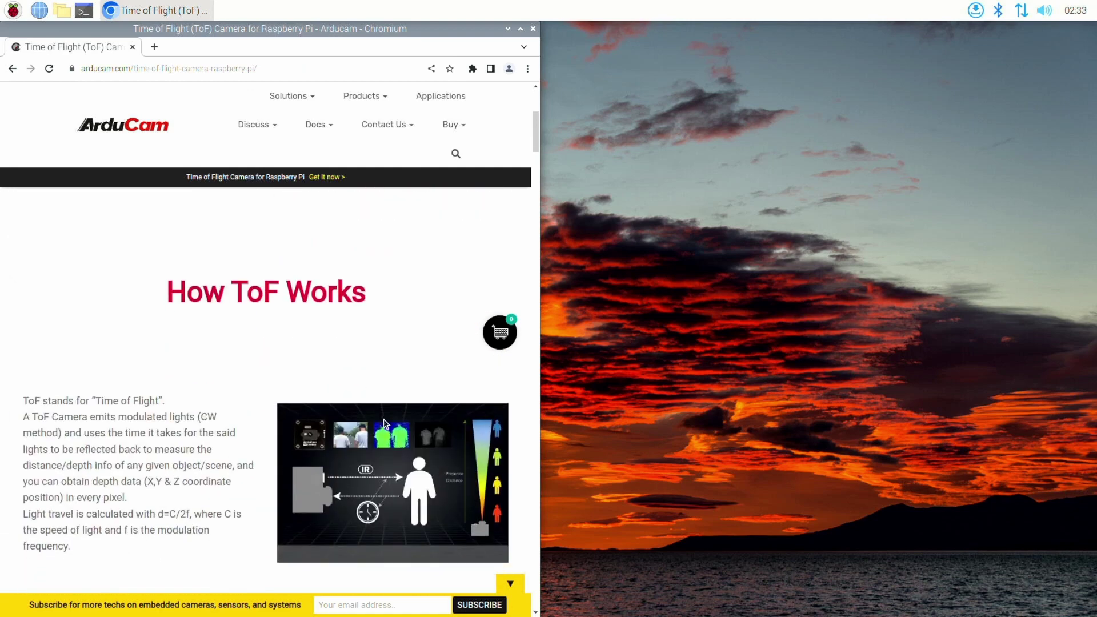
{"action": "scroll", "coordinate": [365, 406], "scroll_direction": "up", "scroll_amount": 4}
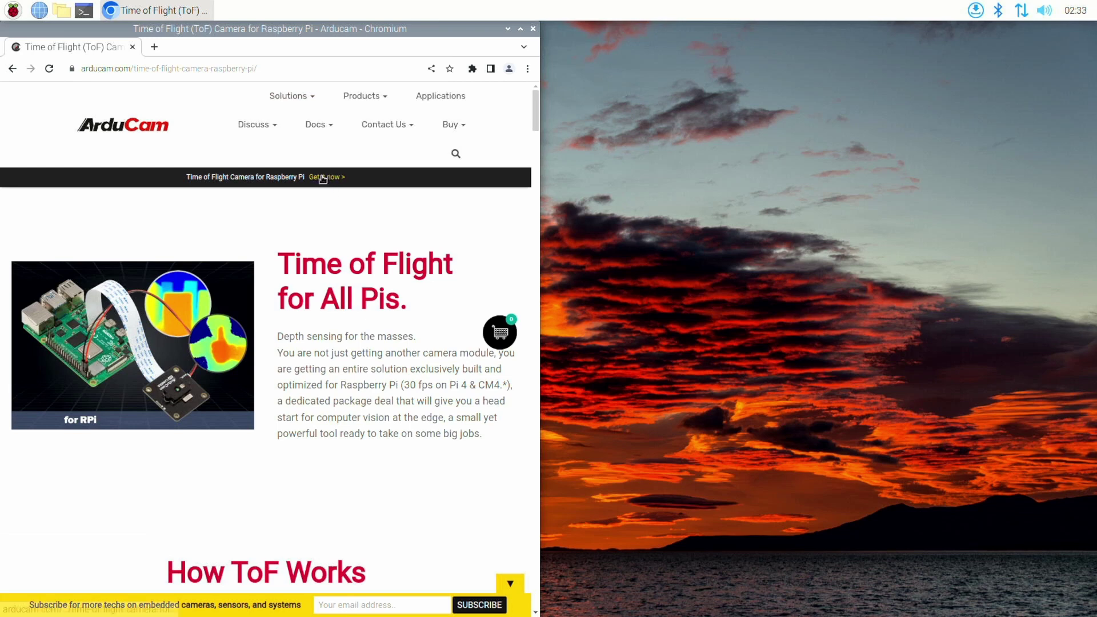
{"action": "left_click", "coordinate": [321, 177]}
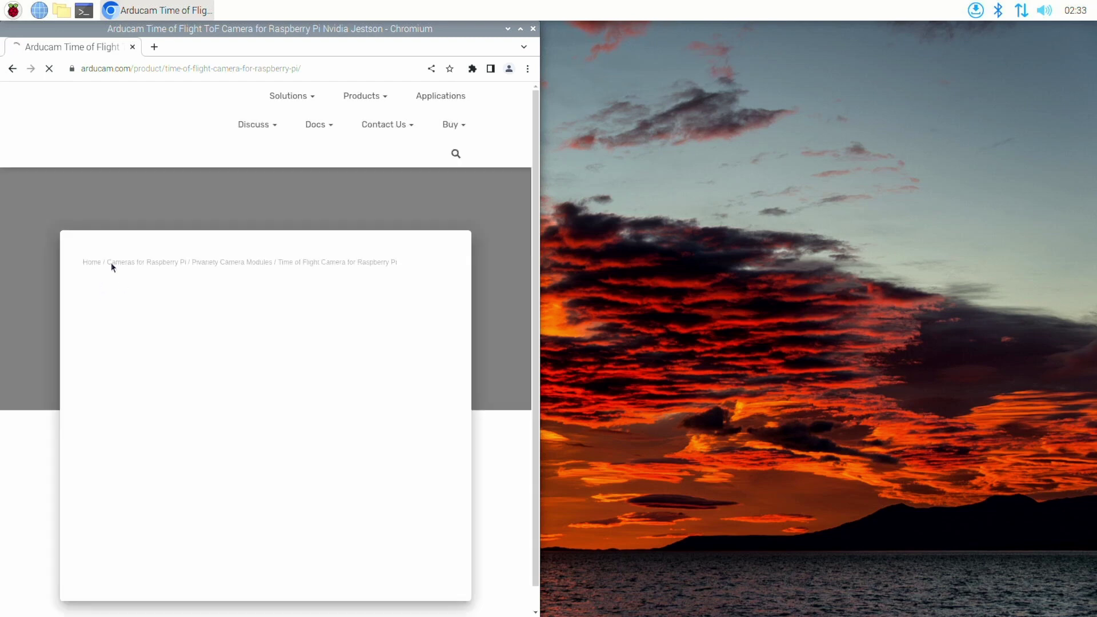
- Scroll to Documentations and open the 'Getting Started with Arducam ToF Camera' guide
{"action": "scroll", "coordinate": [185, 375], "scroll_direction": "down", "scroll_amount": 15}
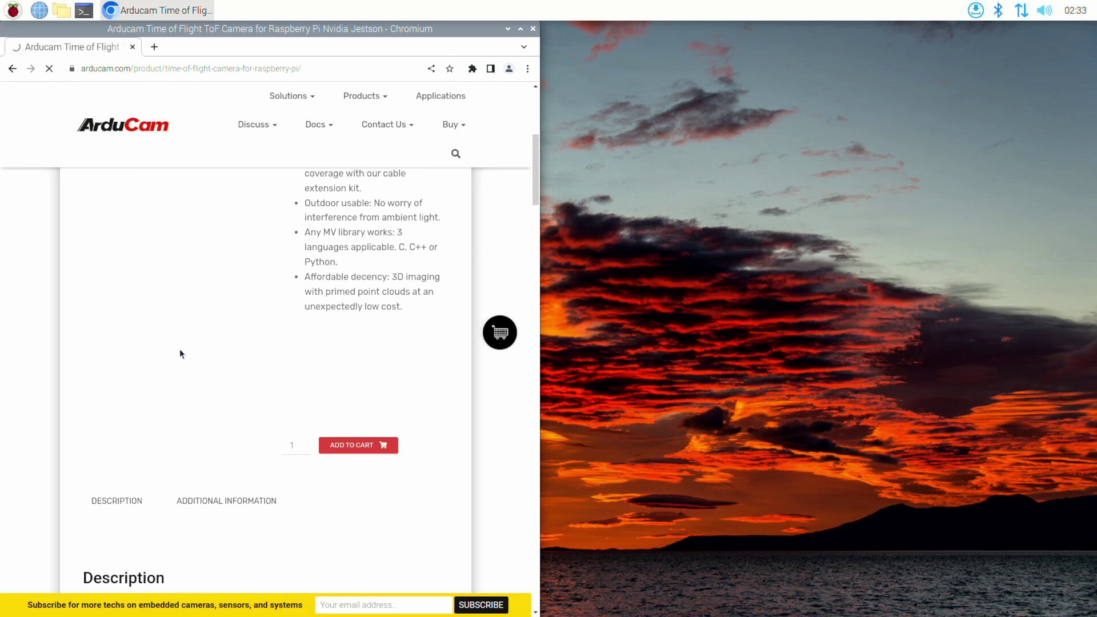
{"action": "scroll", "coordinate": [164, 366], "scroll_direction": "down", "scroll_amount": 10}
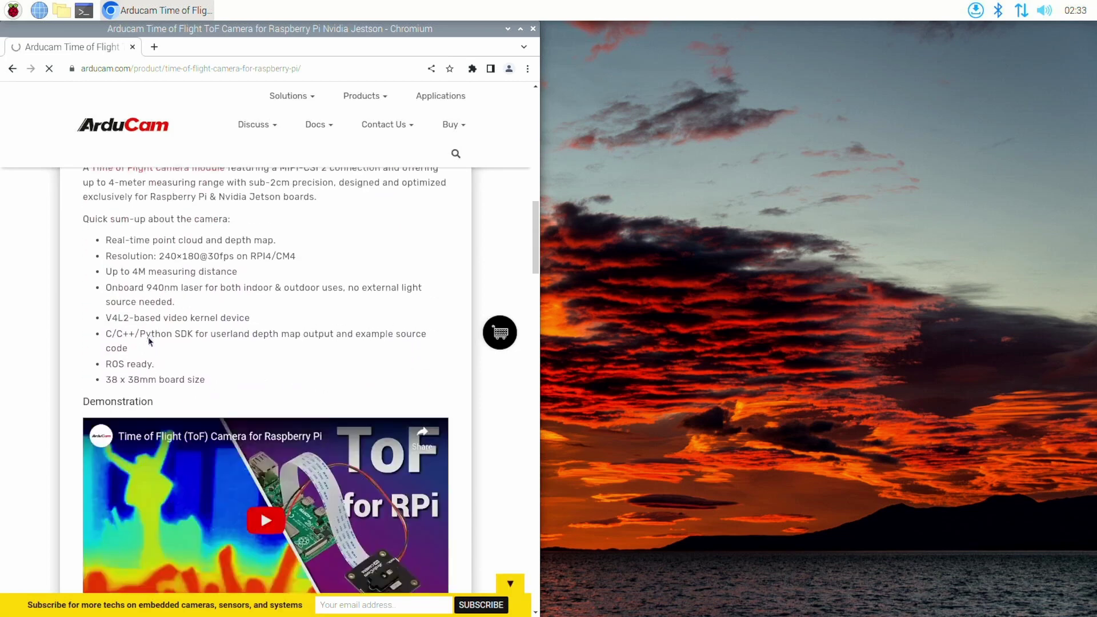
{"action": "scroll", "coordinate": [144, 337], "scroll_direction": "down", "scroll_amount": 8}
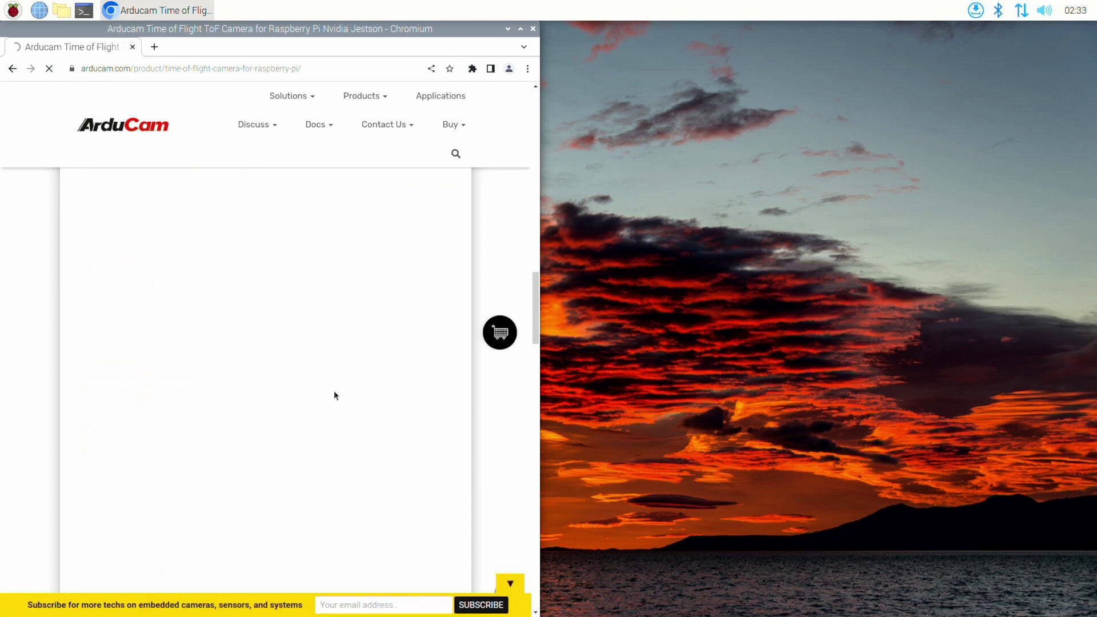
{"action": "scroll", "coordinate": [293, 395], "scroll_direction": "down", "scroll_amount": 3}
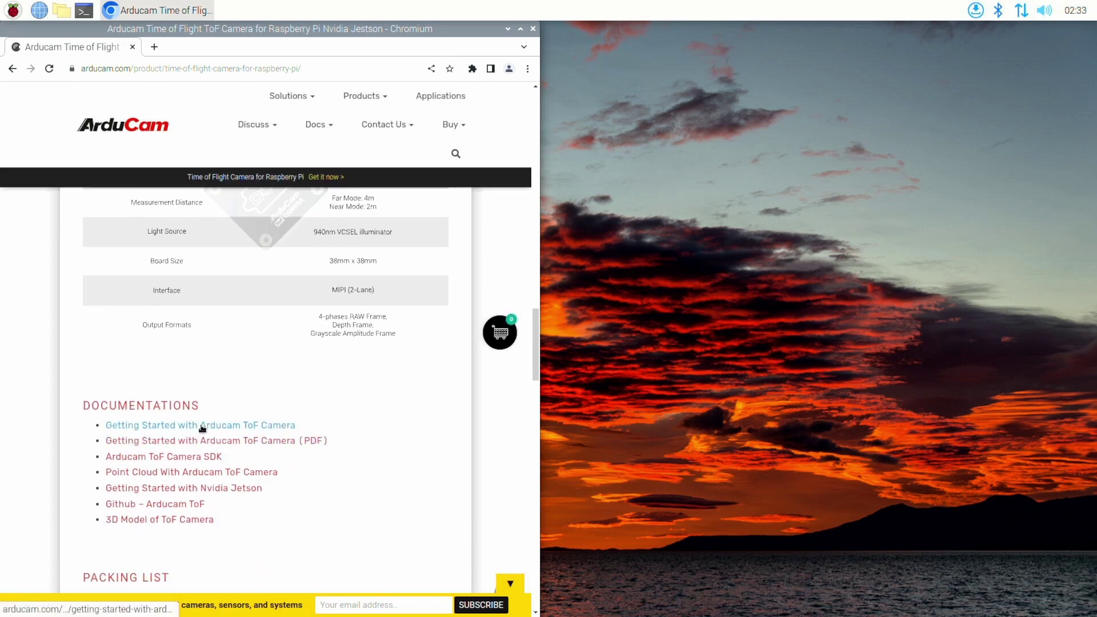
{"action": "left_click", "coordinate": [202, 425]}
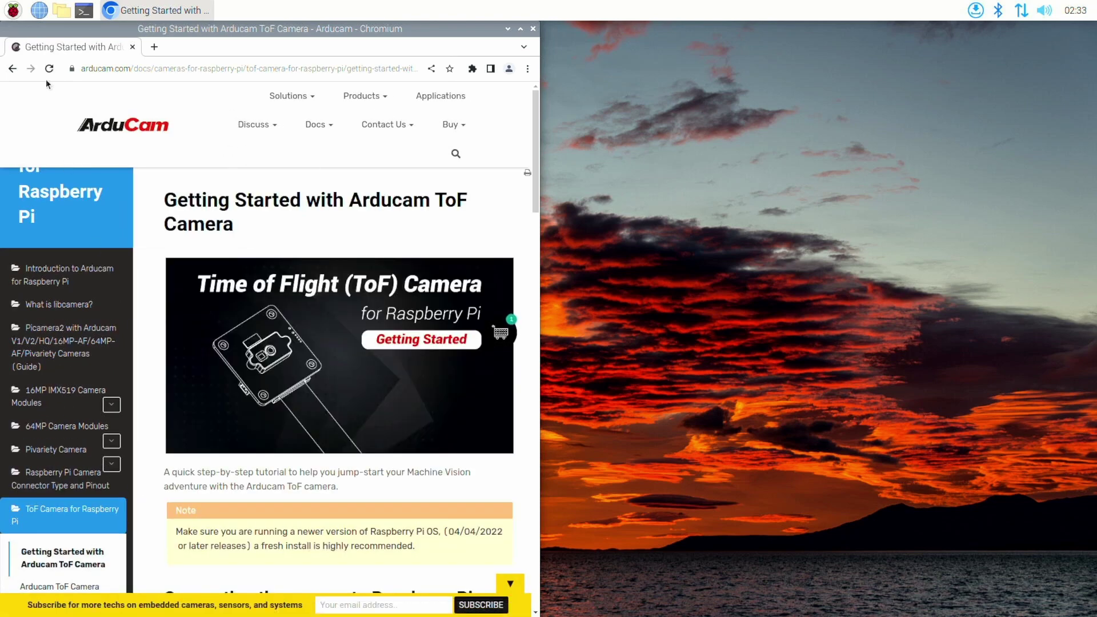
- Open a new LXTerminal window and place it beside the guide
{"action": "left_click", "coordinate": [79, 12]}
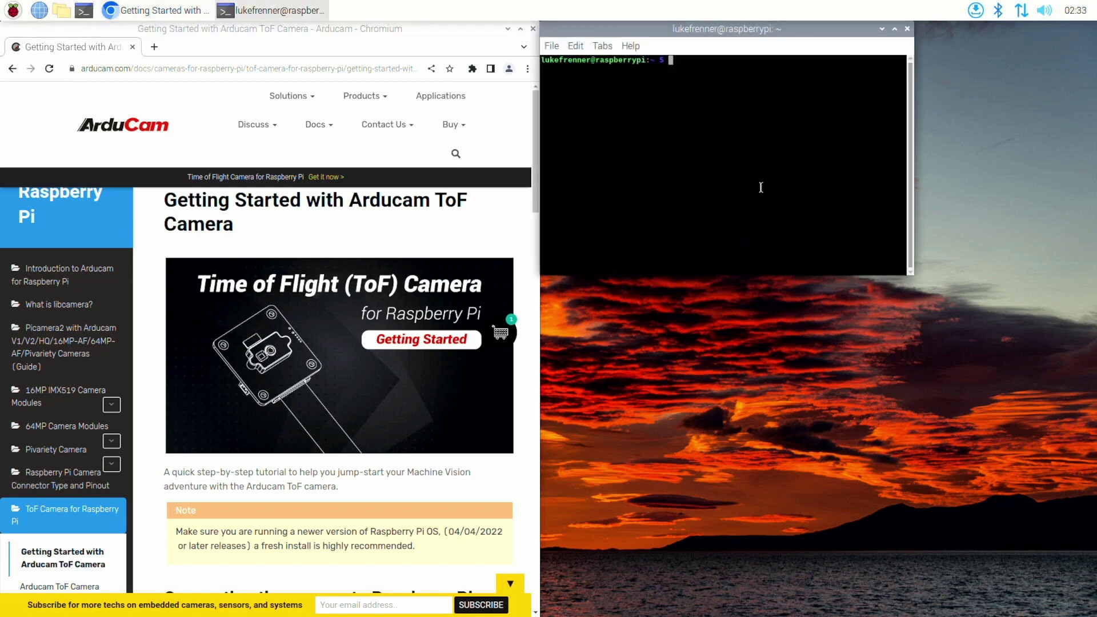
{"action": "left_click_drag", "start_coordinate": [731, 27], "coordinate": [837, 208]}
{"action": "scroll", "coordinate": [240, 426], "scroll_direction": "down", "scroll_amount": 5}
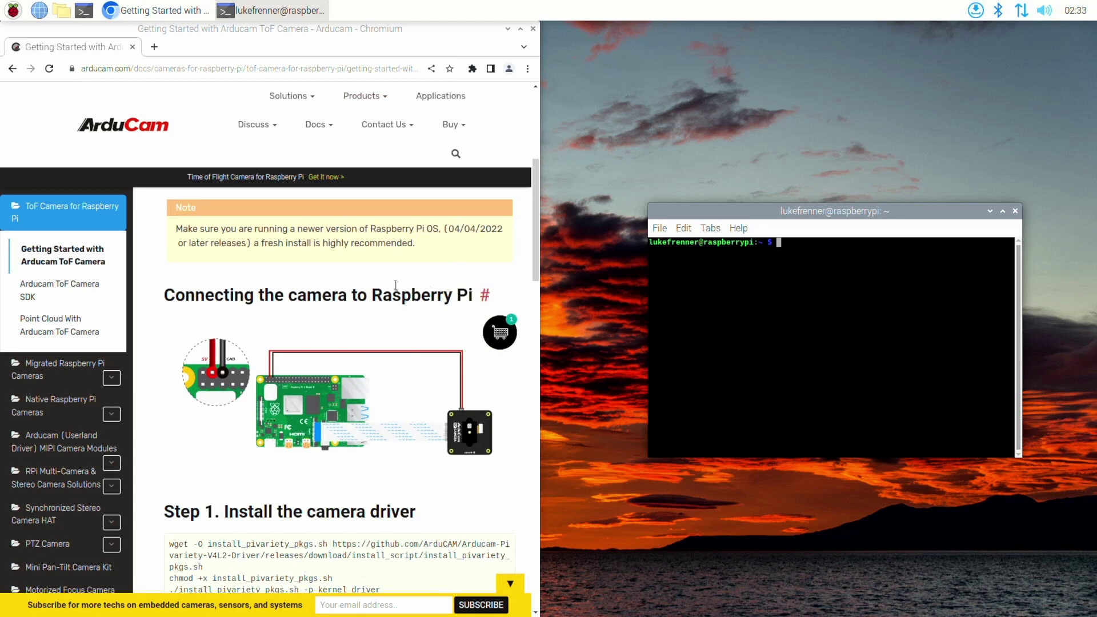
{"action": "scroll", "coordinate": [390, 318], "scroll_direction": "down", "scroll_amount": 3}
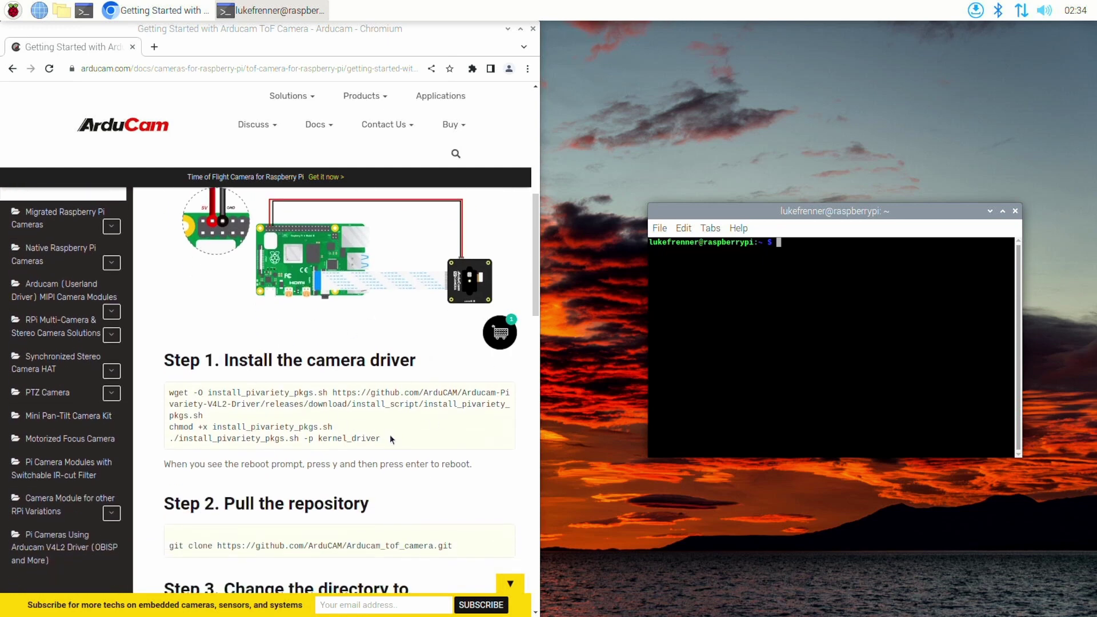
- Run the three Step 1 driver install commands in the terminal, then sudo reboot
{"action": "left_click_drag", "start_coordinate": [386, 435], "coordinate": [158, 398]}
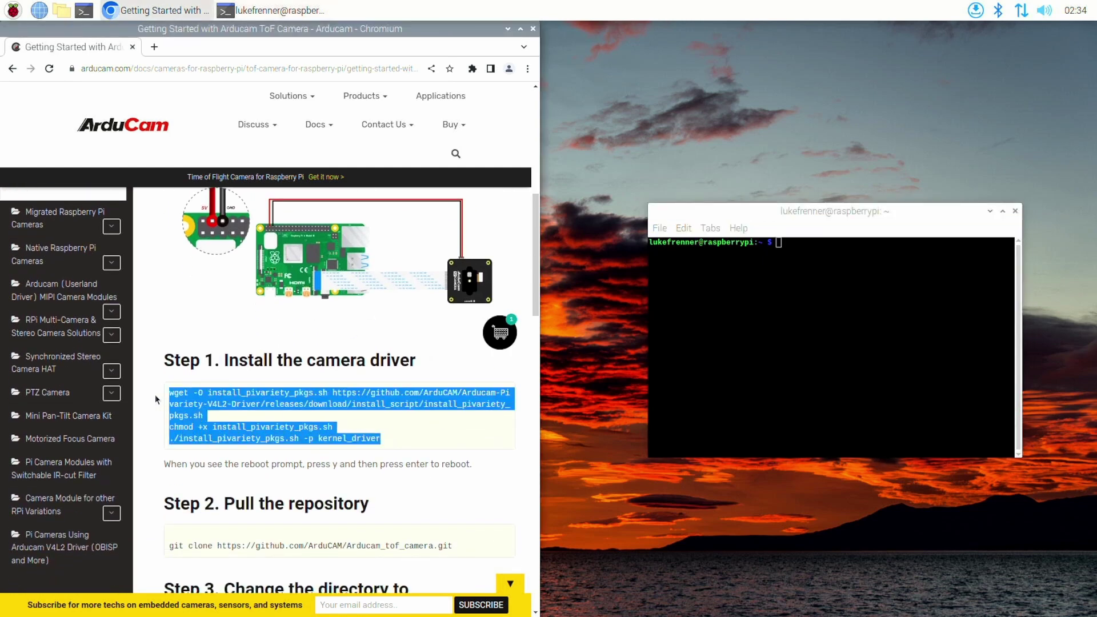
{"action": "right_click", "coordinate": [234, 396]}
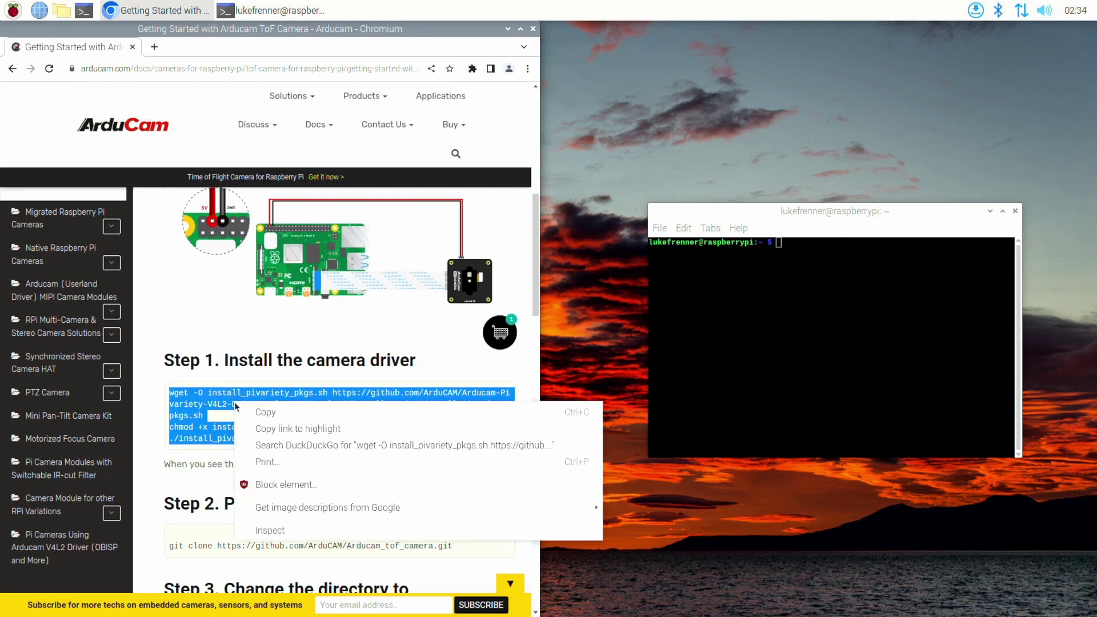
{"action": "left_click", "coordinate": [256, 413]}
{"action": "left_click", "coordinate": [788, 297]}
{"action": "right_click", "coordinate": [789, 297]}
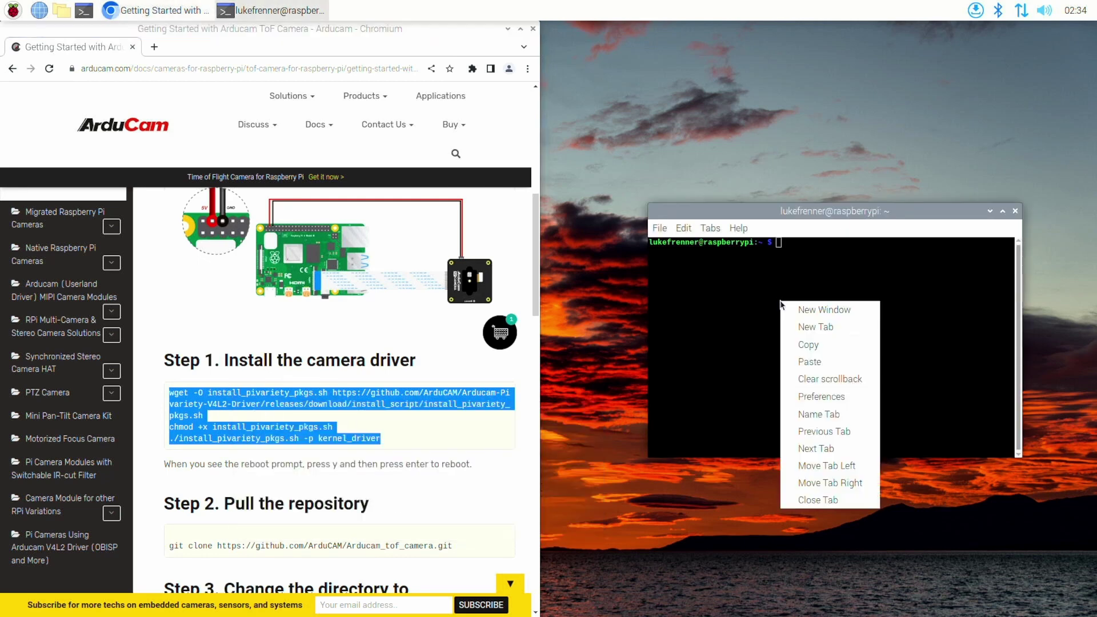
{"action": "left_click", "coordinate": [813, 352]}
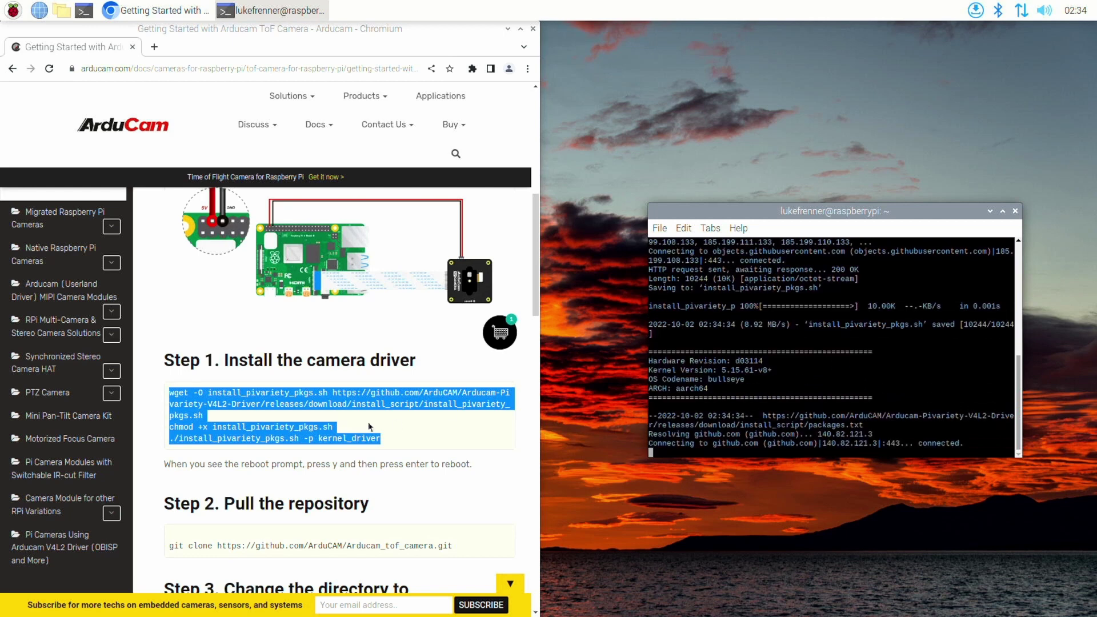
{"action": "scroll", "coordinate": [264, 389], "scroll_direction": "down", "scroll_amount": 3}
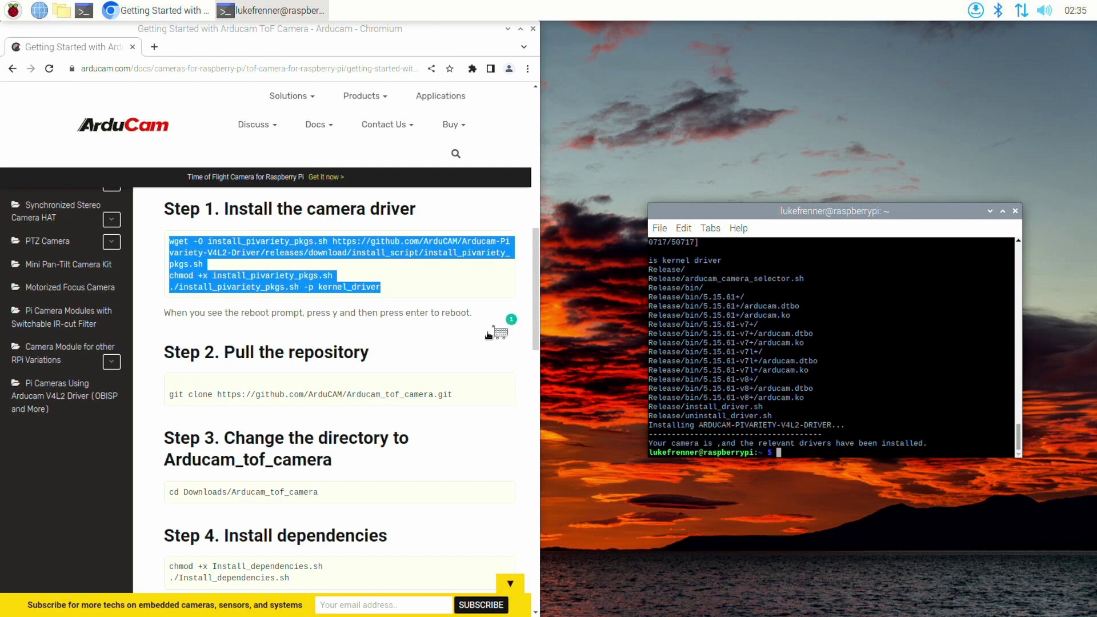
{"action": "type", "text": "sudo re"}
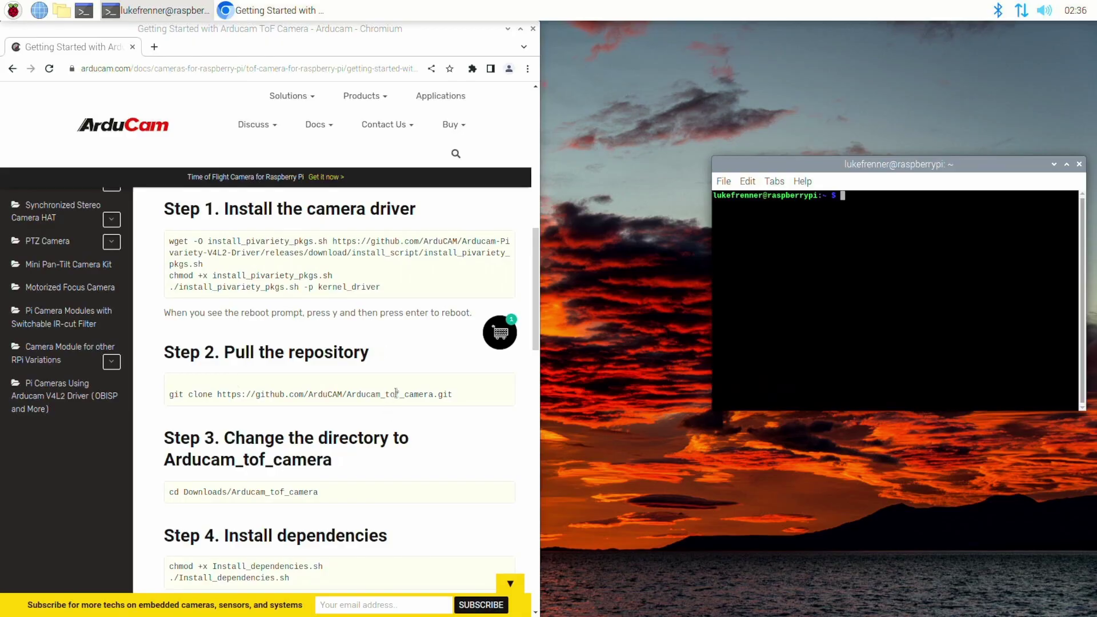
- Run the git clone command for the Arducam_tof_camera repository in the terminal
{"action": "double_click", "coordinate": [398, 394]}
{"action": "triple_click", "coordinate": [398, 394]}
{"action": "right_click", "coordinate": [400, 393]}
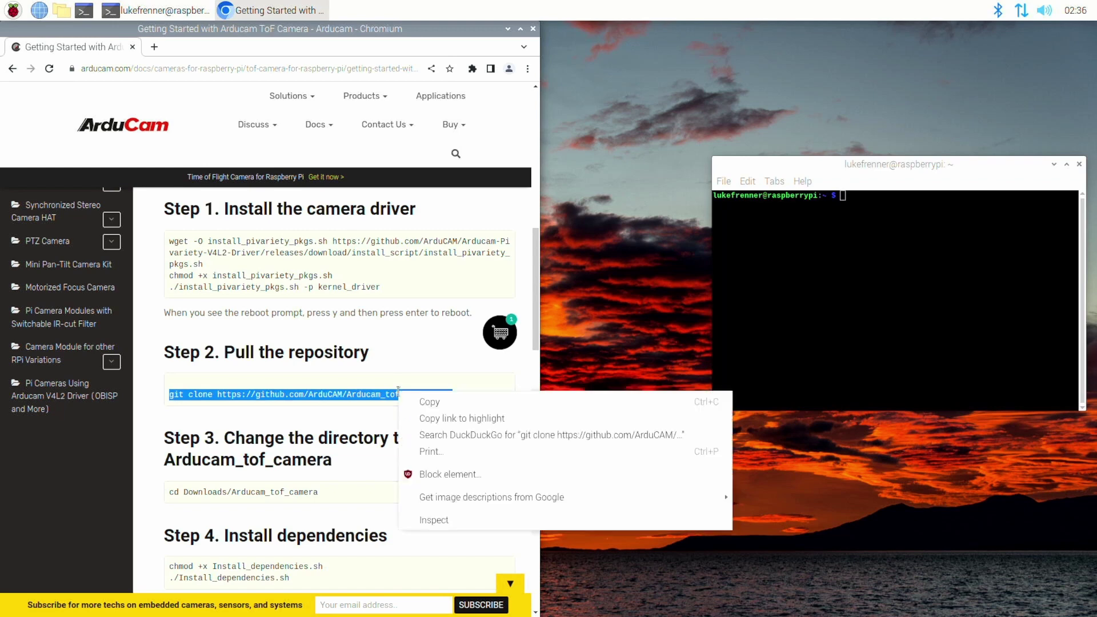
{"action": "left_click", "coordinate": [425, 400]}
{"action": "right_click", "coordinate": [833, 246]}
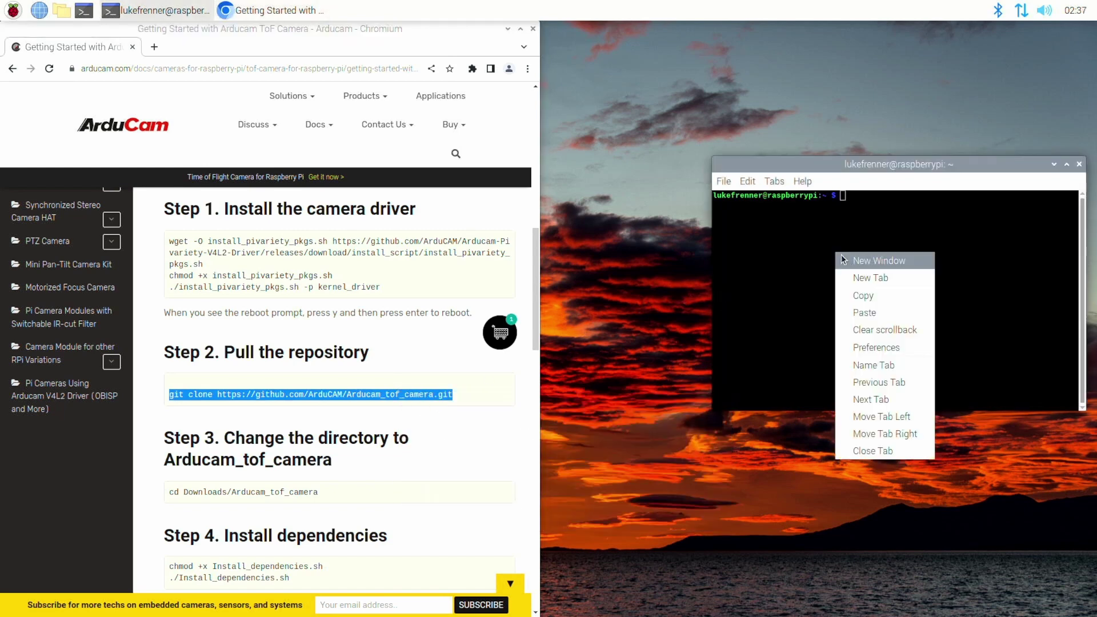
{"action": "left_click", "coordinate": [857, 315]}
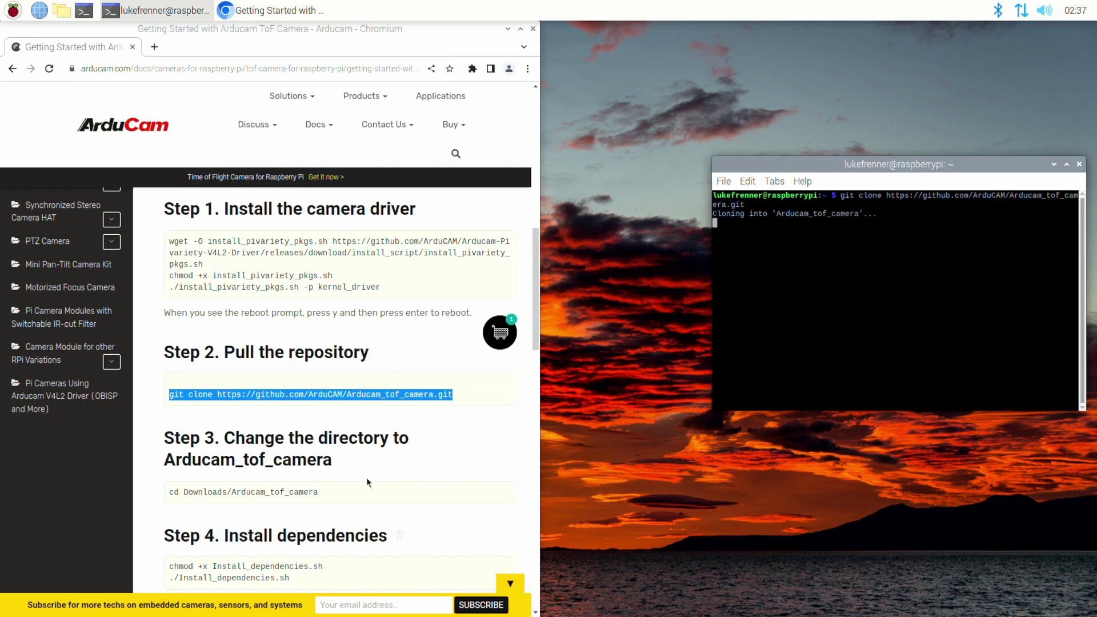
- Run the guide's 'cd Downloads/Arducam_tof_camera' command in the terminal
{"action": "left_click", "coordinate": [229, 493]}
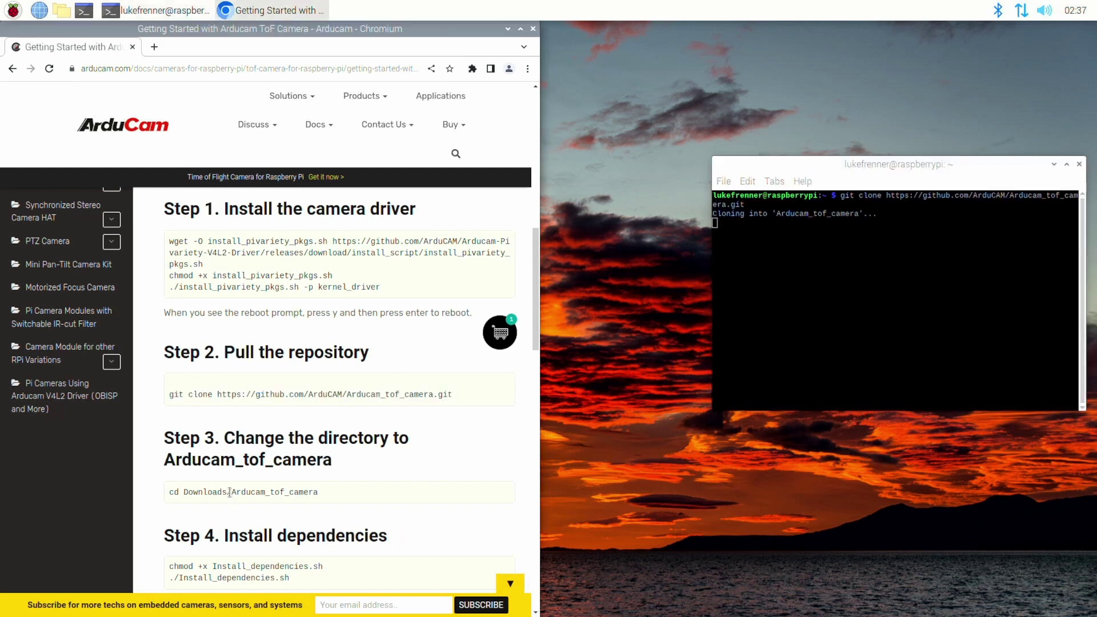
{"action": "triple_click", "coordinate": [229, 492]}
{"action": "right_click", "coordinate": [229, 492]}
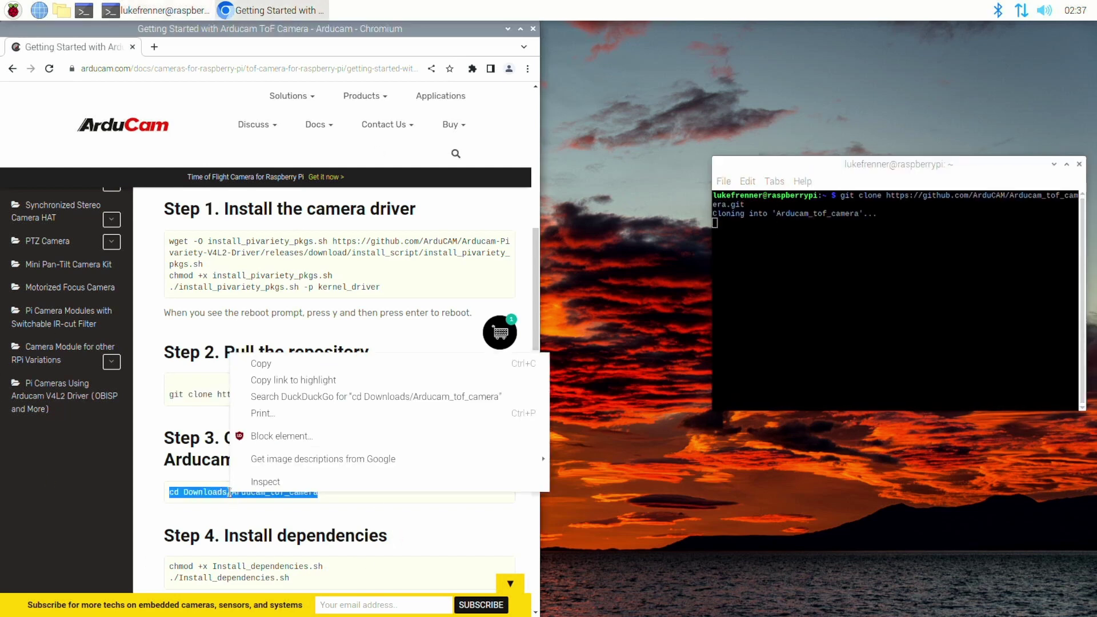
{"action": "left_click", "coordinate": [276, 365]}
{"action": "key", "text": "alt+Tab"}
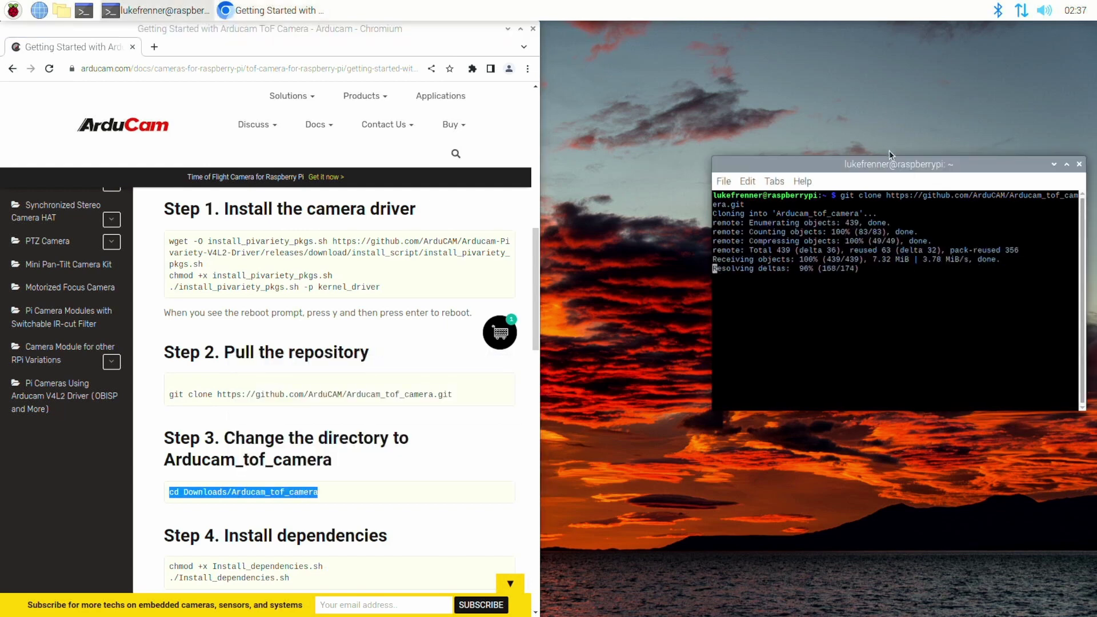
{"action": "right_click", "coordinate": [845, 346]}
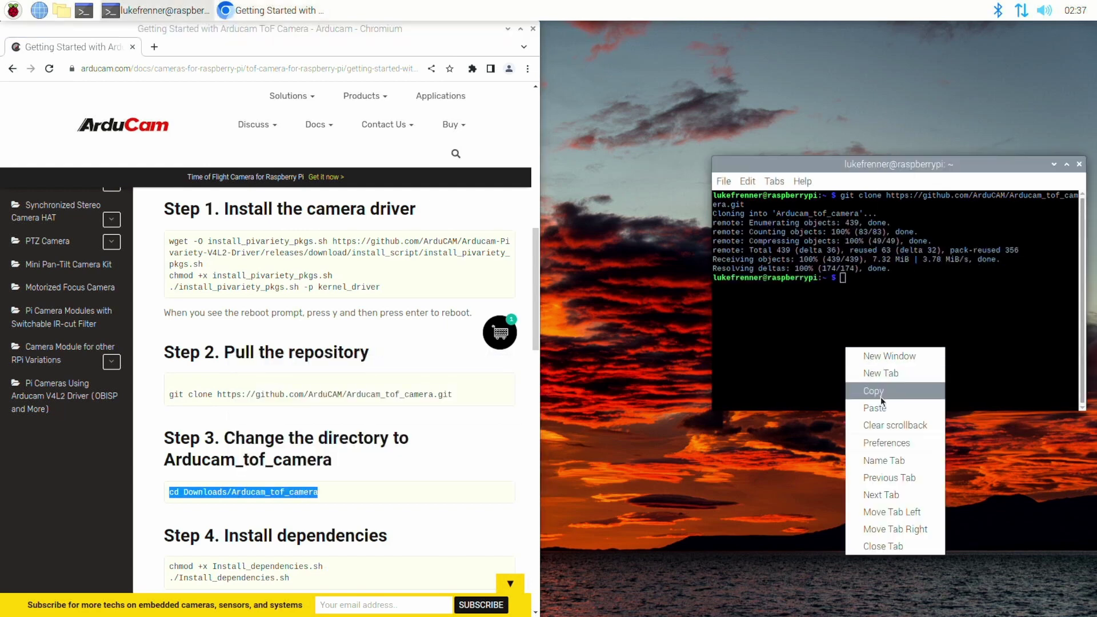
{"action": "left_click", "coordinate": [875, 408]}
{"action": "key", "text": "Return"}
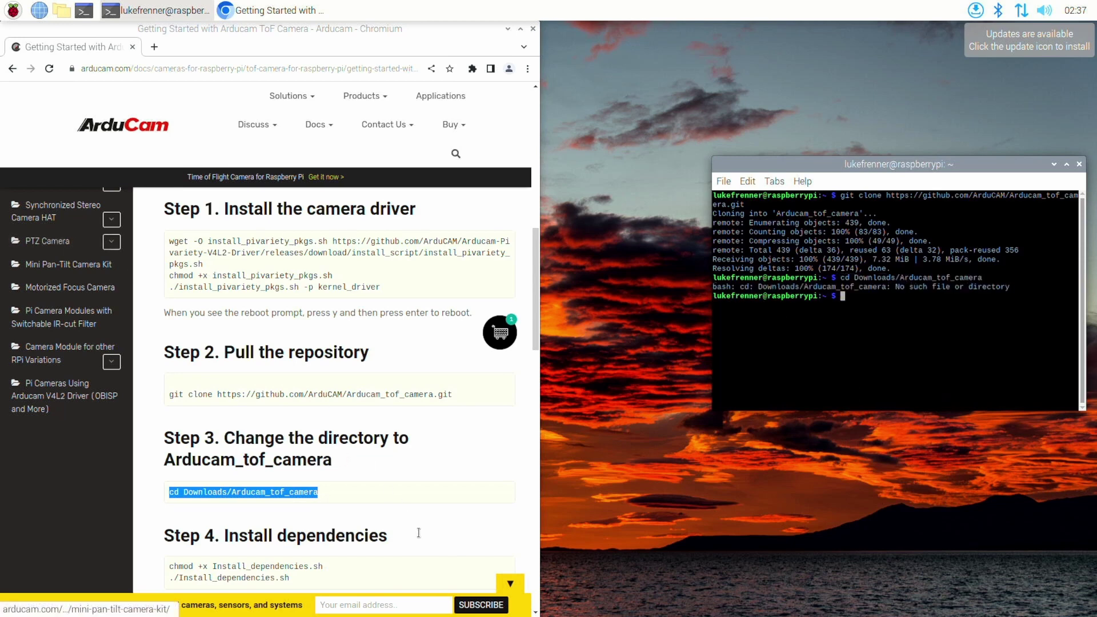
- Run the two Step 4 install commands, then list the home directory with ls
{"action": "scroll", "coordinate": [400, 505], "scroll_direction": "down", "scroll_amount": 1}
{"action": "left_click_drag", "start_coordinate": [304, 548], "coordinate": [161, 533]}
{"action": "right_click", "coordinate": [243, 537]}
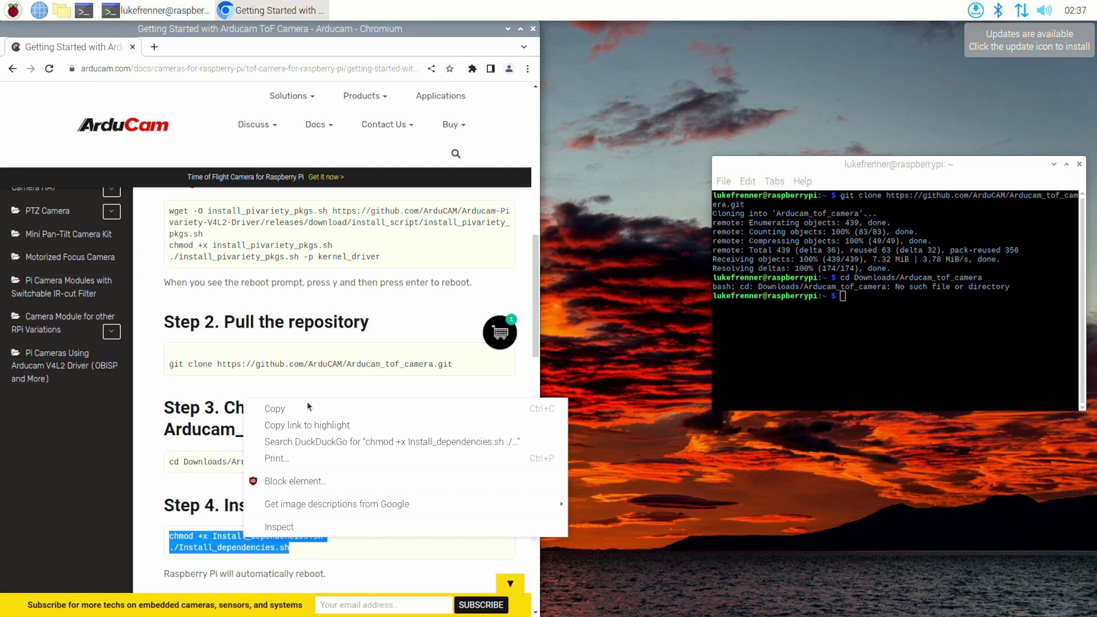
{"action": "left_click", "coordinate": [274, 408]}
{"action": "left_click_drag", "start_coordinate": [808, 164], "coordinate": [677, 186]}
{"action": "key", "text": "ctrl+shift+v"}
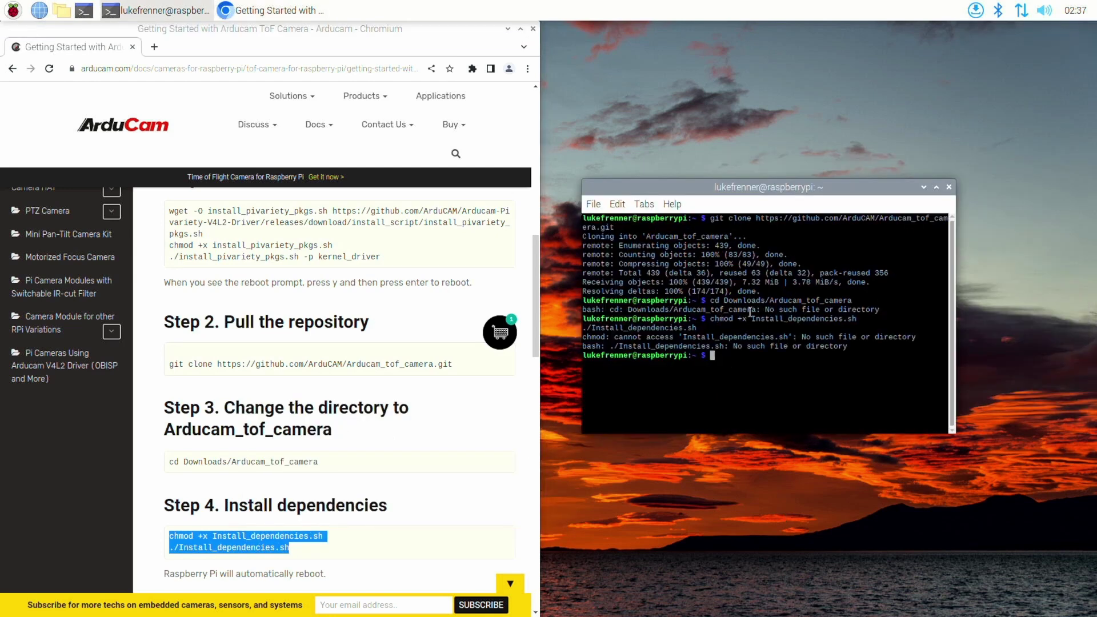
{"action": "type", "text": "ls"}
{"action": "key", "text": "Return"}
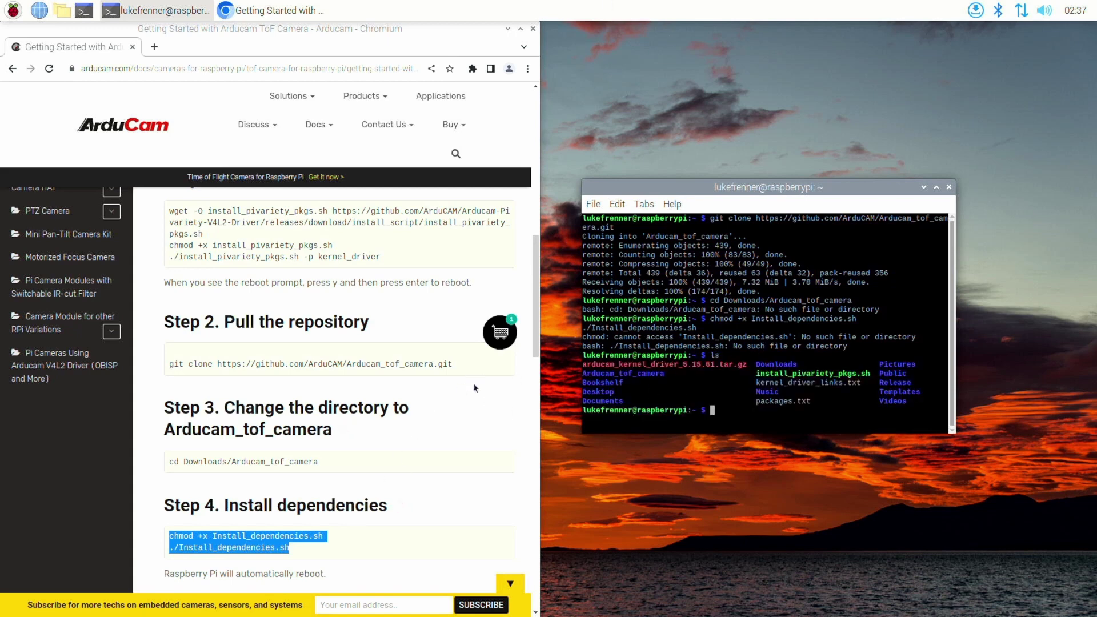
- Copy the Step 3 cd command line from the Arducam guide
{"action": "left_click", "coordinate": [279, 458]}
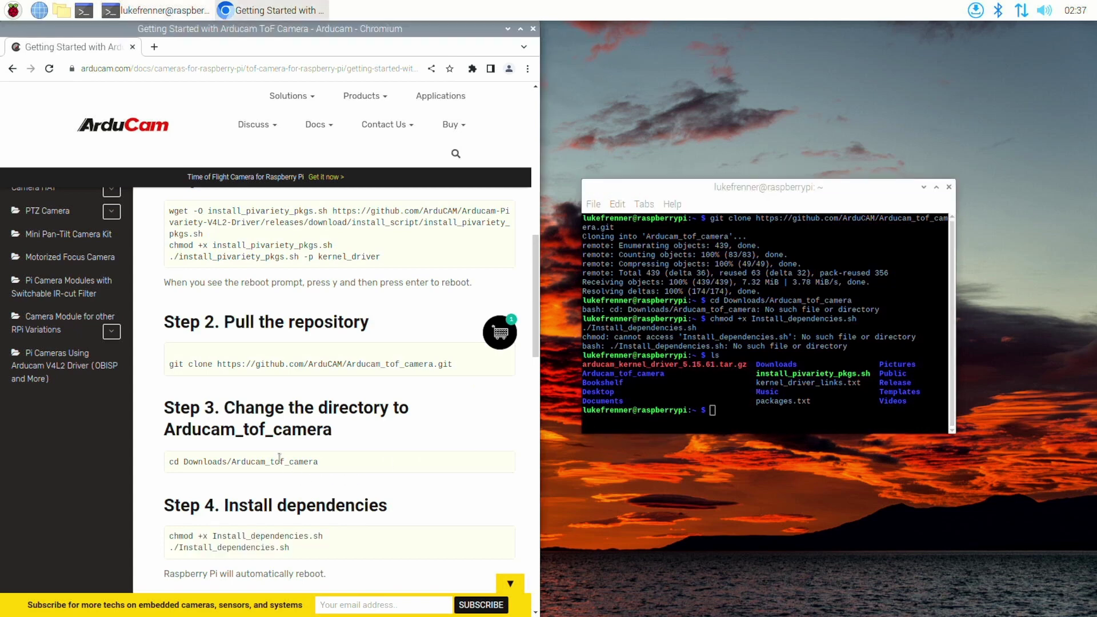
{"action": "triple_click", "coordinate": [280, 461]}
{"action": "right_click", "coordinate": [280, 465]}
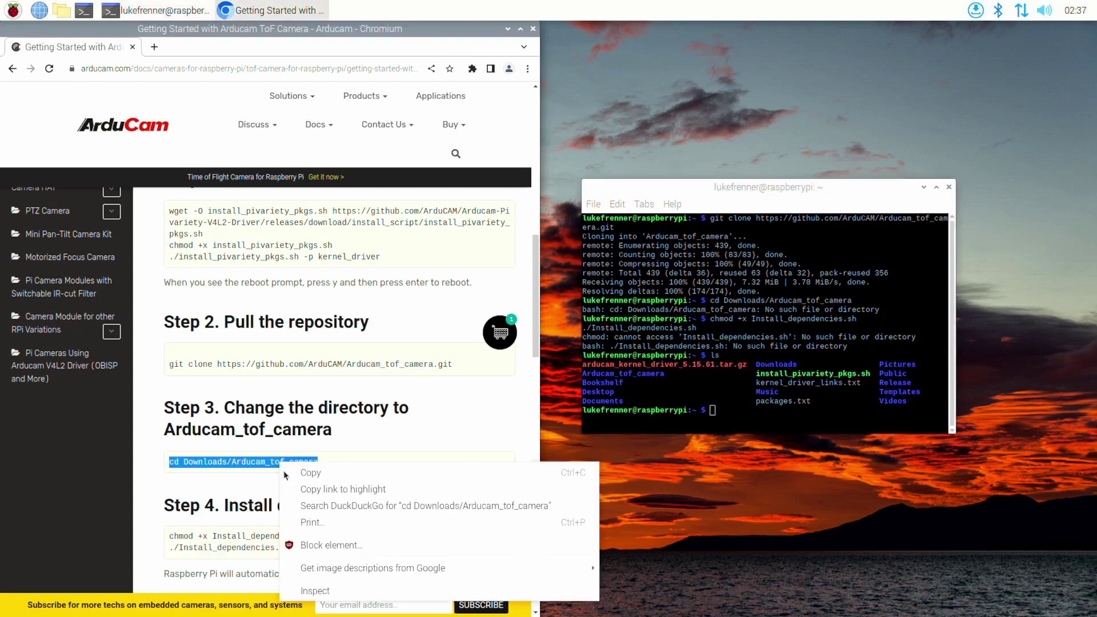
{"action": "left_click", "coordinate": [297, 473]}
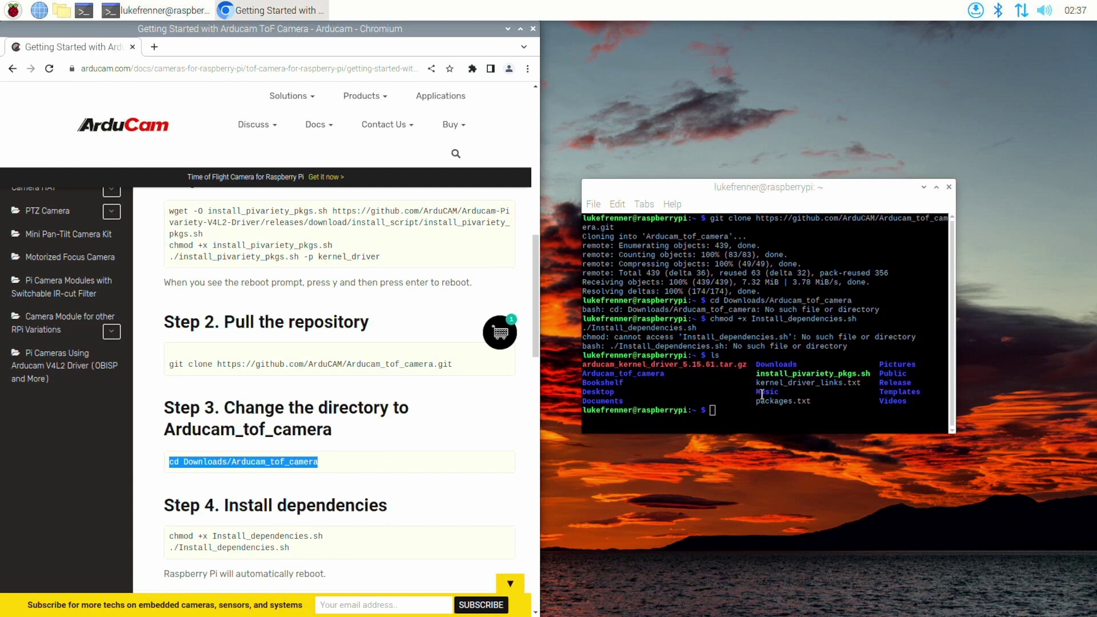
{"action": "key", "text": "End"}
{"action": "scroll", "coordinate": [250, 482], "scroll_direction": "up", "scroll_amount": 6}
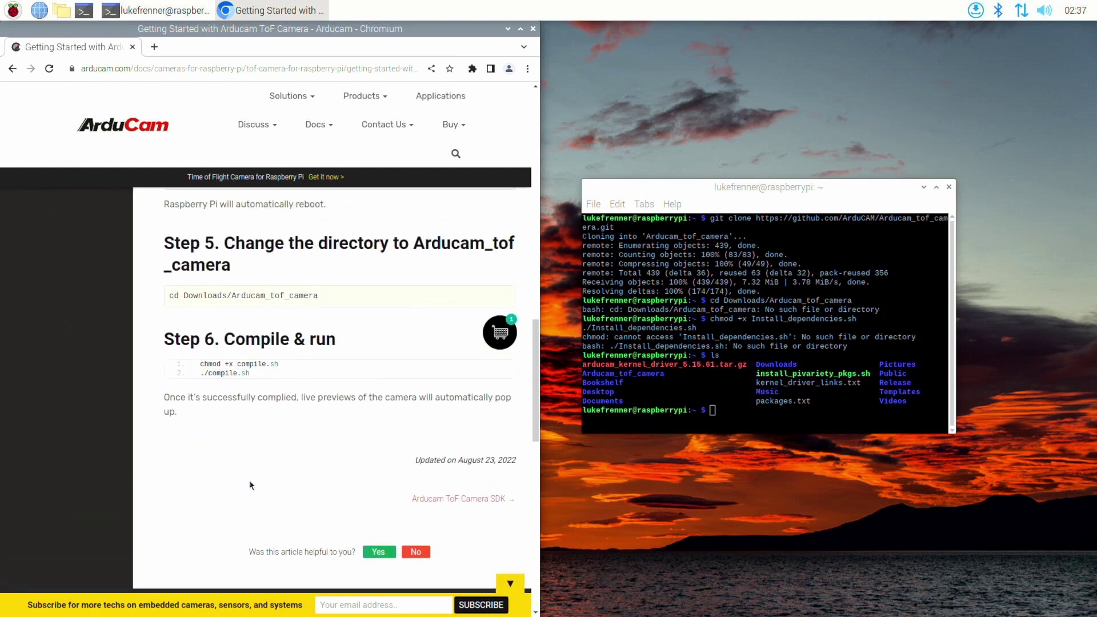
- Type 'cd Arducam_tof_camera' at the terminal prompt
{"action": "left_click", "coordinate": [784, 331]}
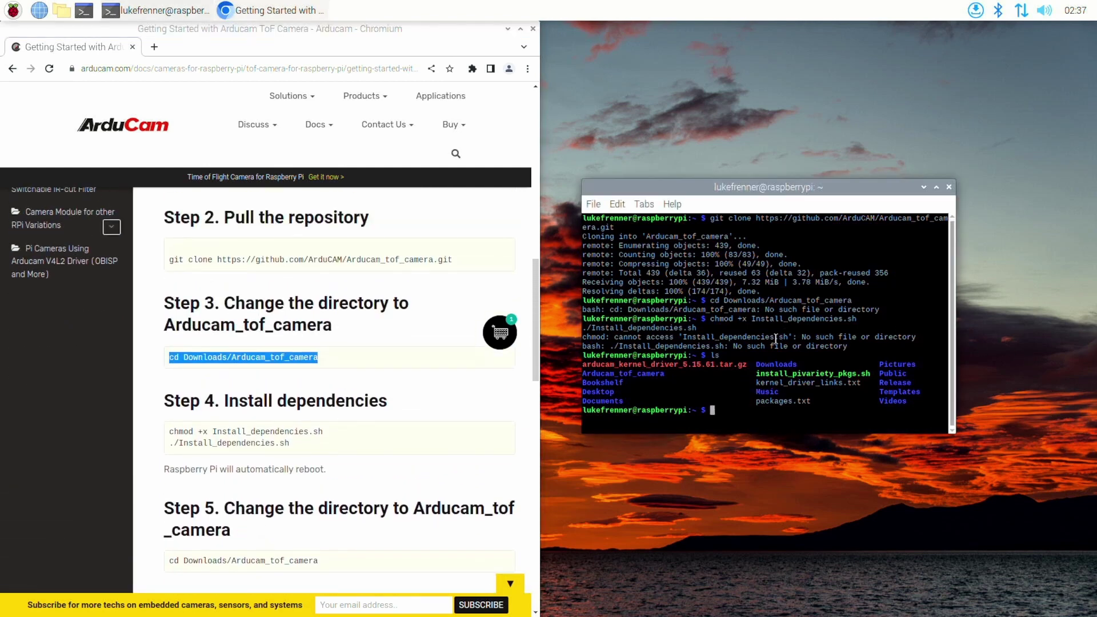
{"action": "type", "text": "cd "}
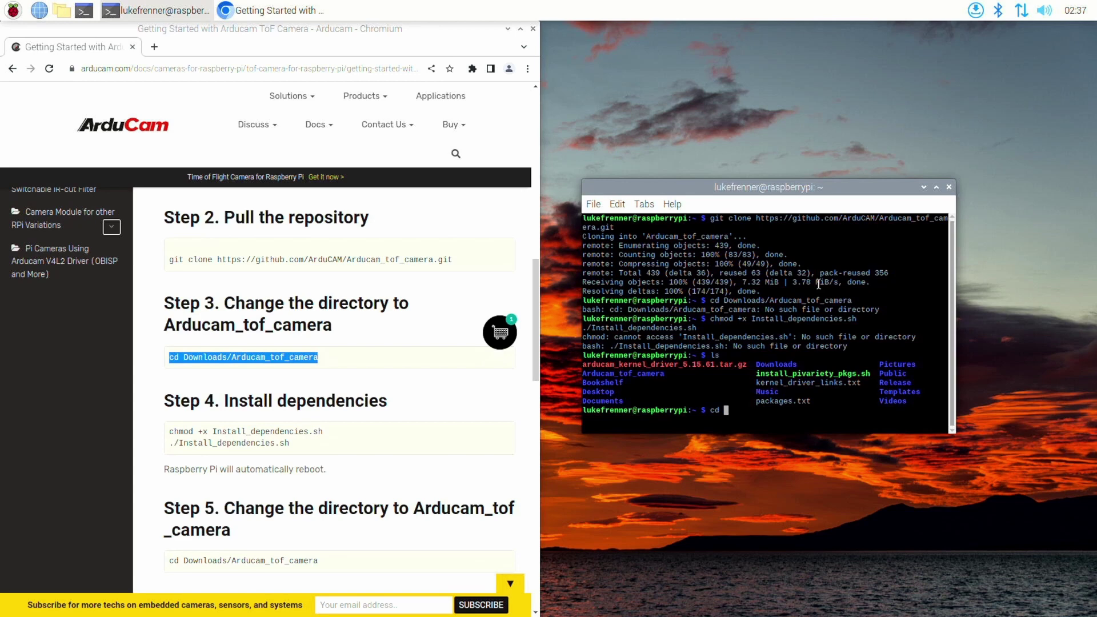
{"action": "type", "text": "Ard"}
{"action": "scroll", "coordinate": [258, 397], "scroll_direction": "up", "scroll_amount": 3}
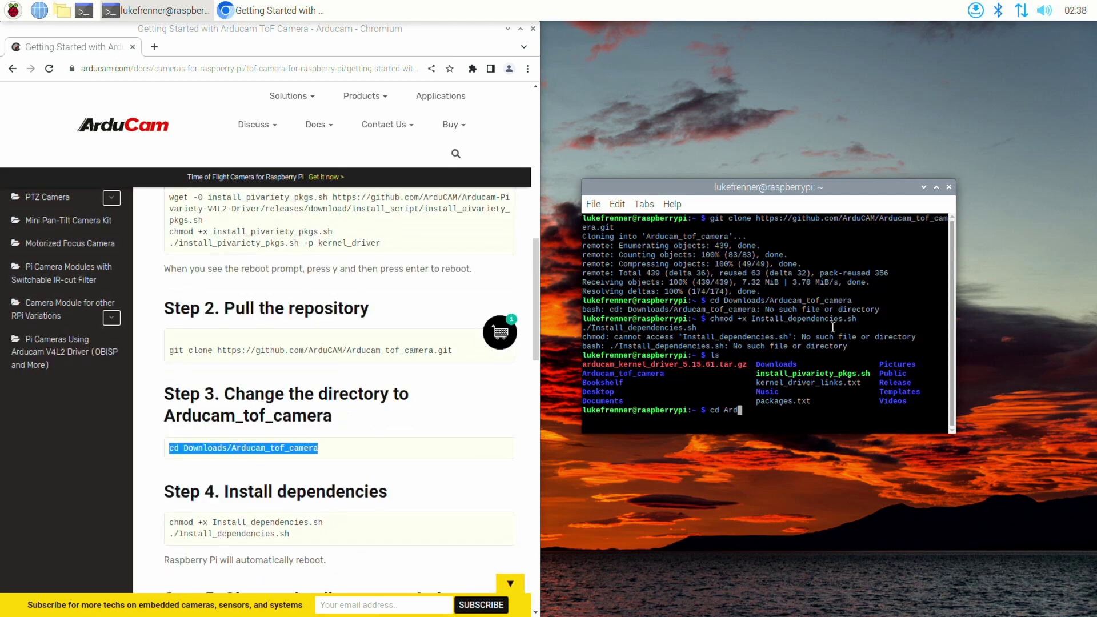
{"action": "type", "text": "ucam"}
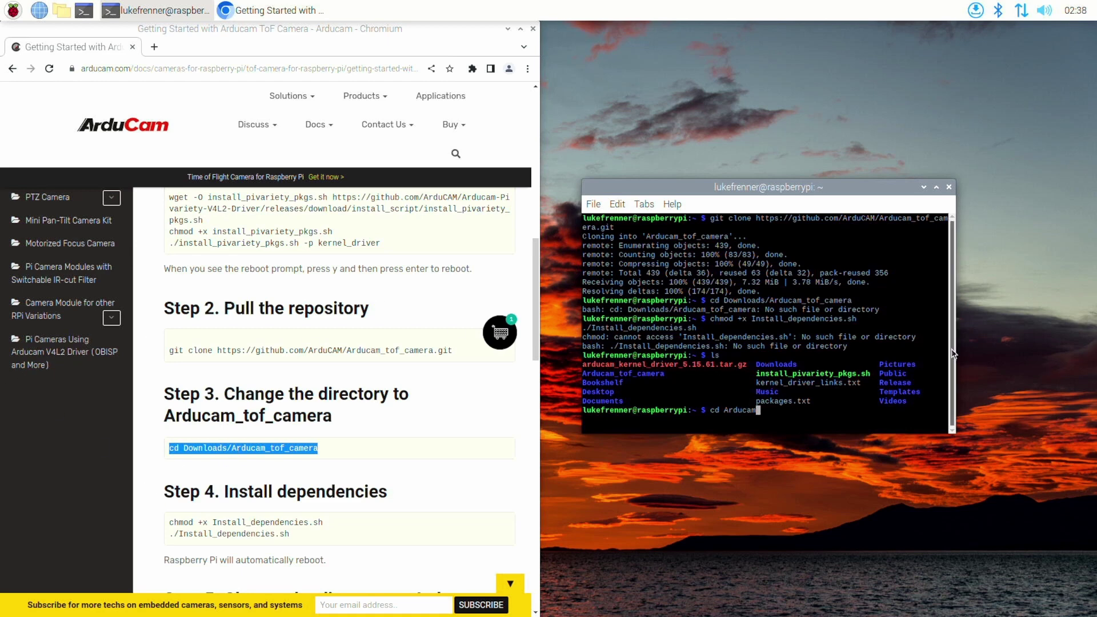
{"action": "type", "text": "_tof_camera"}
- Enter the Arducam_tof_camera folder and copy both Step 4 command lines from the guide
{"action": "key", "text": "Return"}
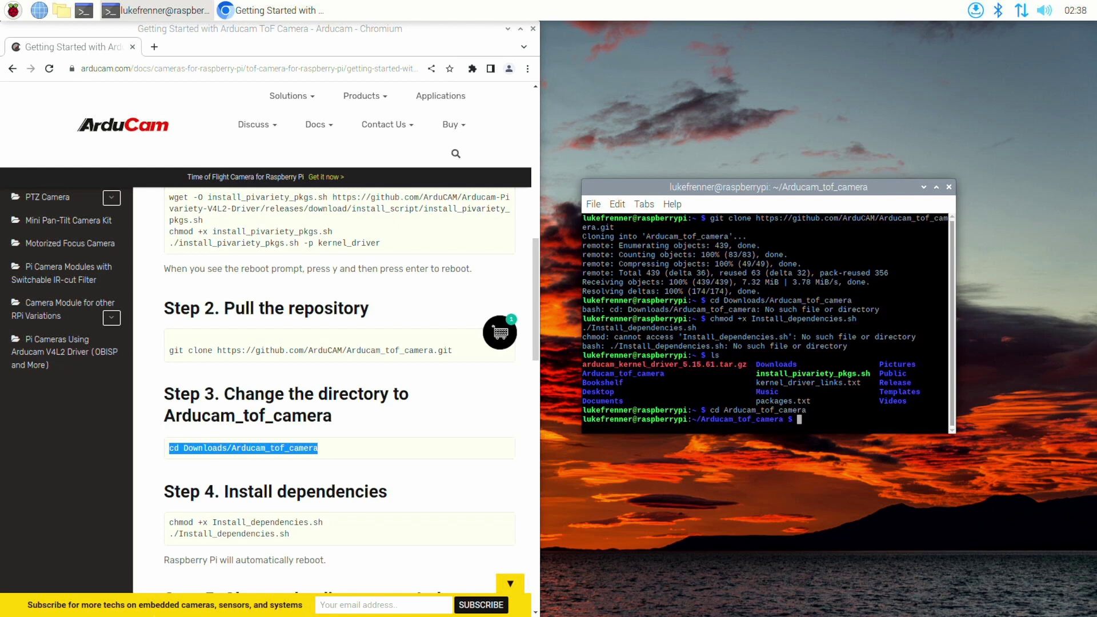
{"action": "left_click", "coordinate": [217, 537]}
{"action": "triple_click", "coordinate": [217, 534]}
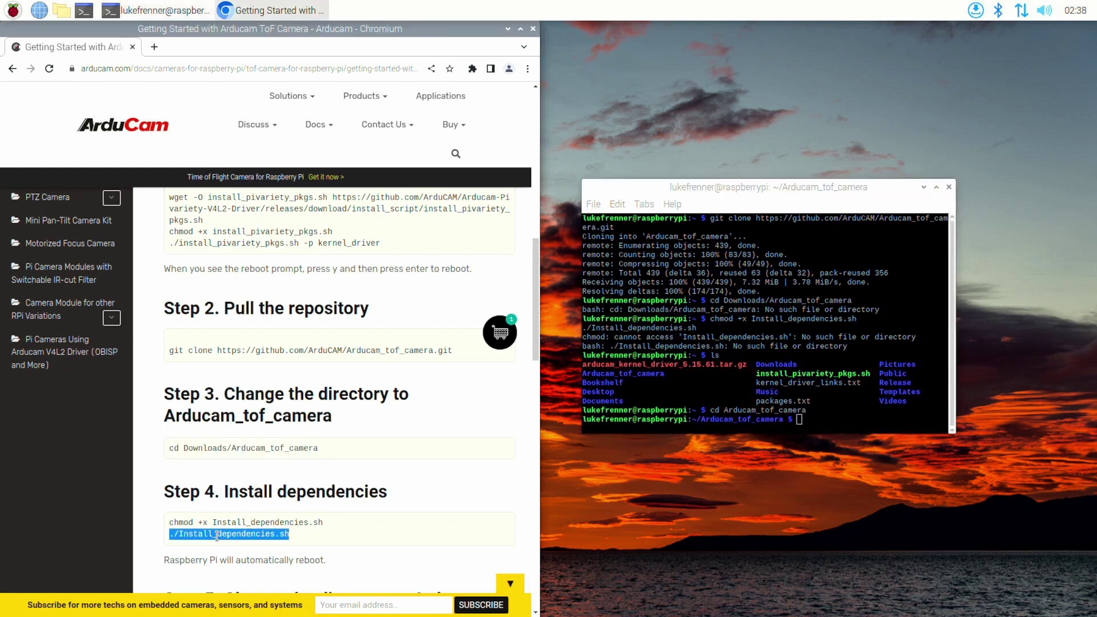
{"action": "left_click", "coordinate": [300, 550]}
{"action": "left_click_drag", "start_coordinate": [294, 533], "coordinate": [156, 515]}
{"action": "right_click", "coordinate": [234, 523]}
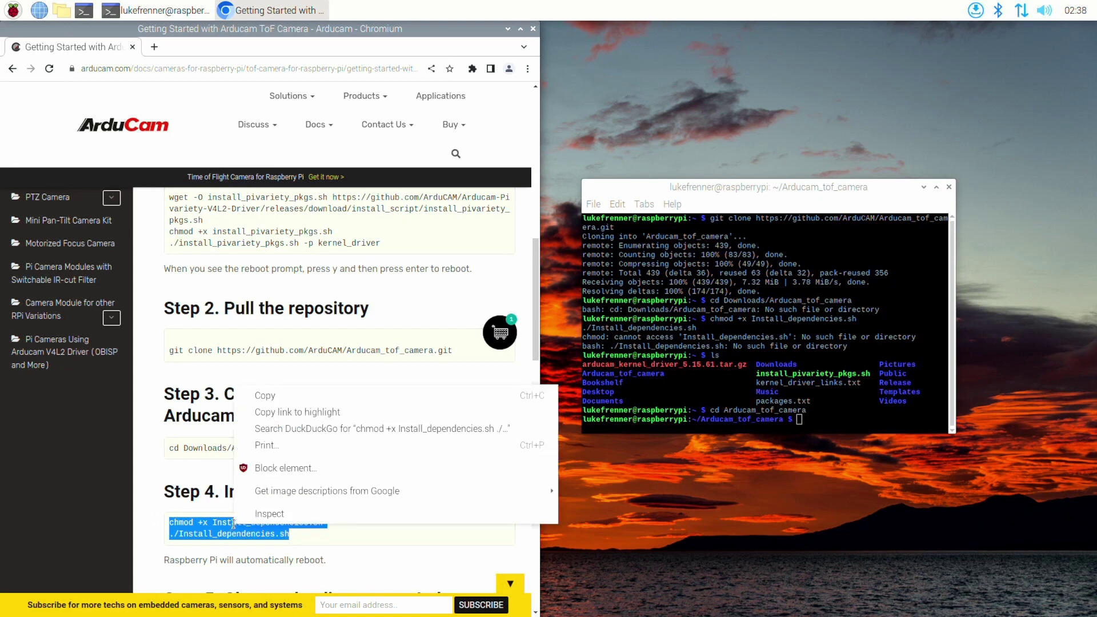
{"action": "left_click", "coordinate": [262, 395]}
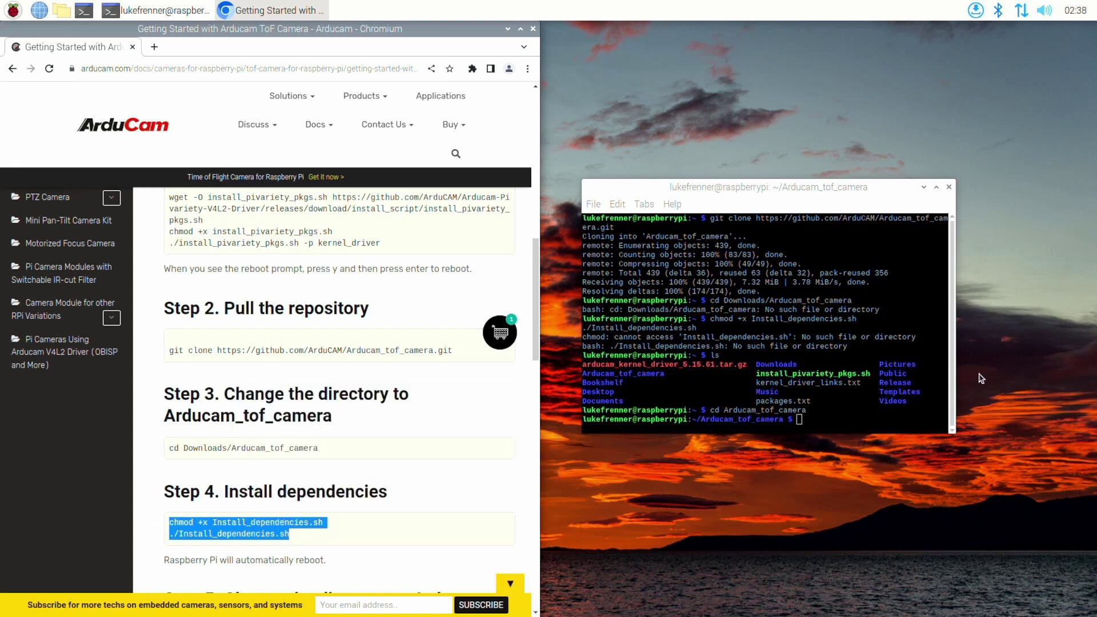
- List the folder with ls, then run the pasted dependency install commands
{"action": "left_click", "coordinate": [894, 370]}
{"action": "type", "text": "ls"}
{"action": "key", "text": "Return"}
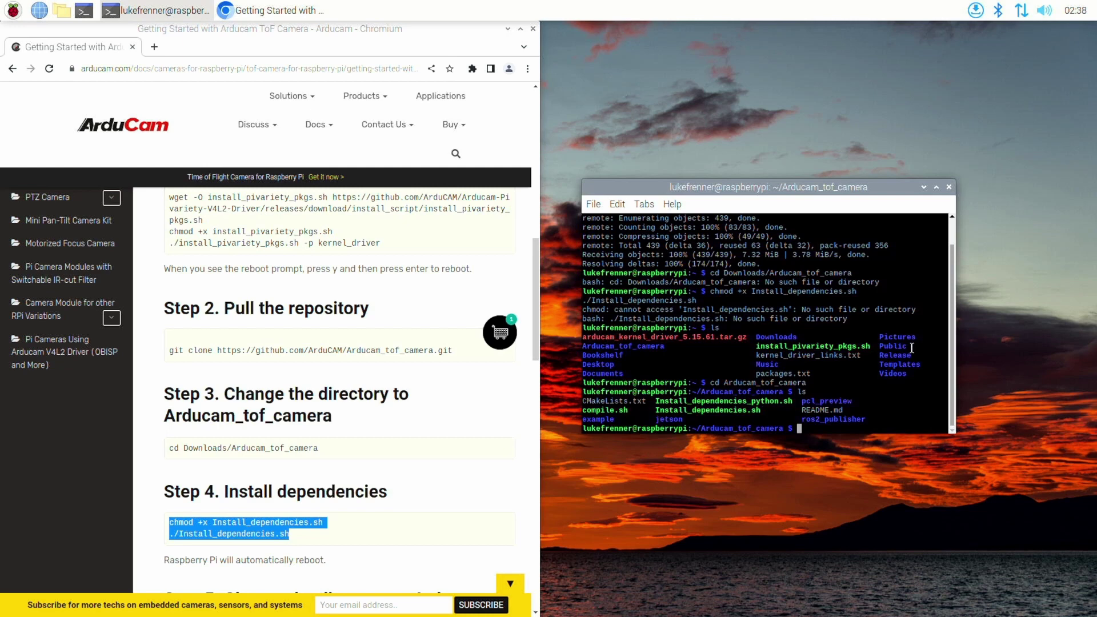
{"action": "key", "text": "ctrl+shift+v"}
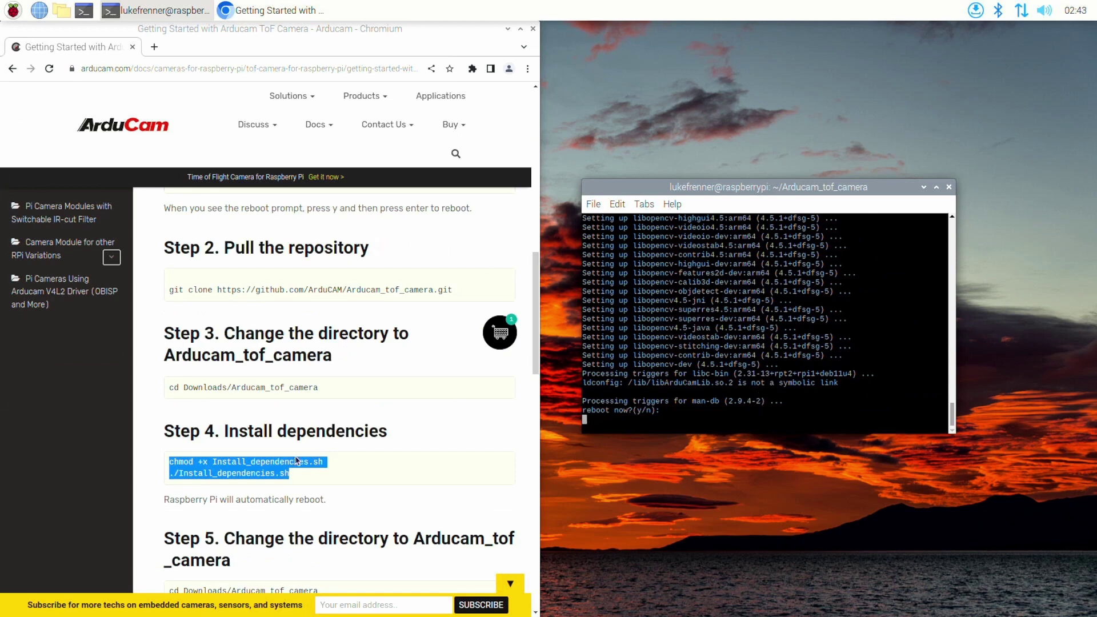
- Answer y at the reboot prompt to restart the Raspberry Pi
{"action": "scroll", "coordinate": [246, 368], "scroll_direction": "up", "scroll_amount": 3}
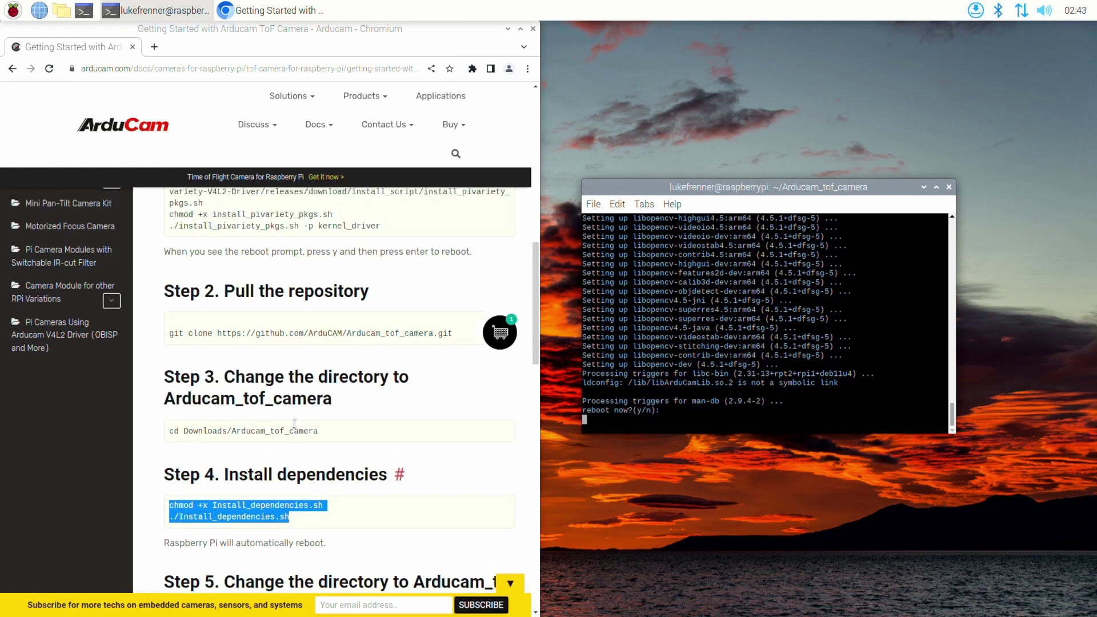
{"action": "scroll", "coordinate": [264, 369], "scroll_direction": "up", "scroll_amount": 3}
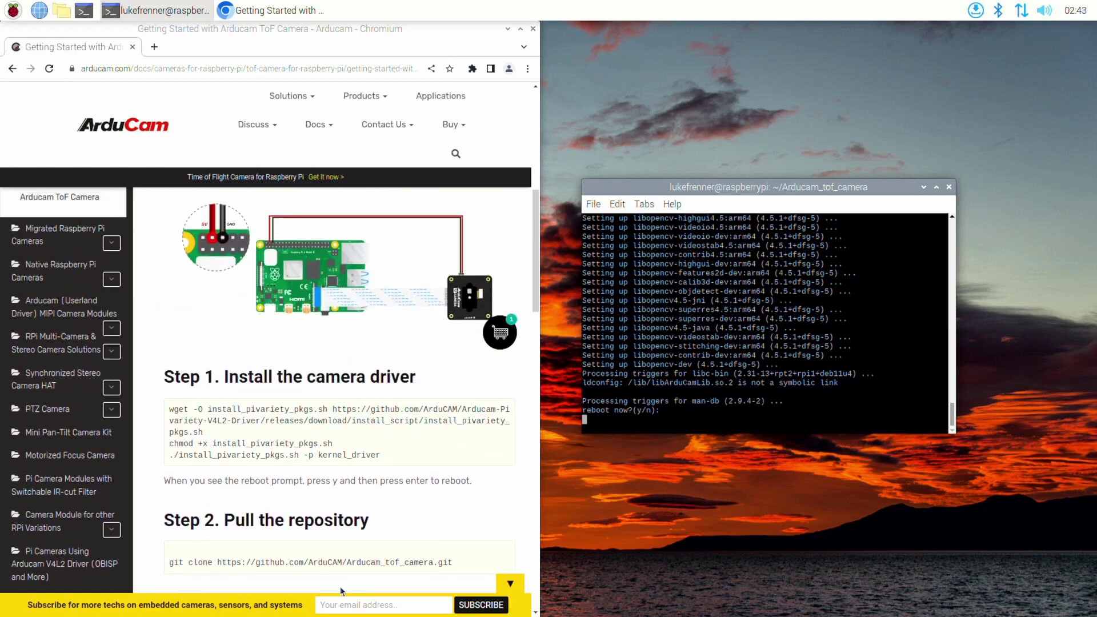
{"action": "scroll", "coordinate": [430, 478], "scroll_direction": "down", "scroll_amount": 3}
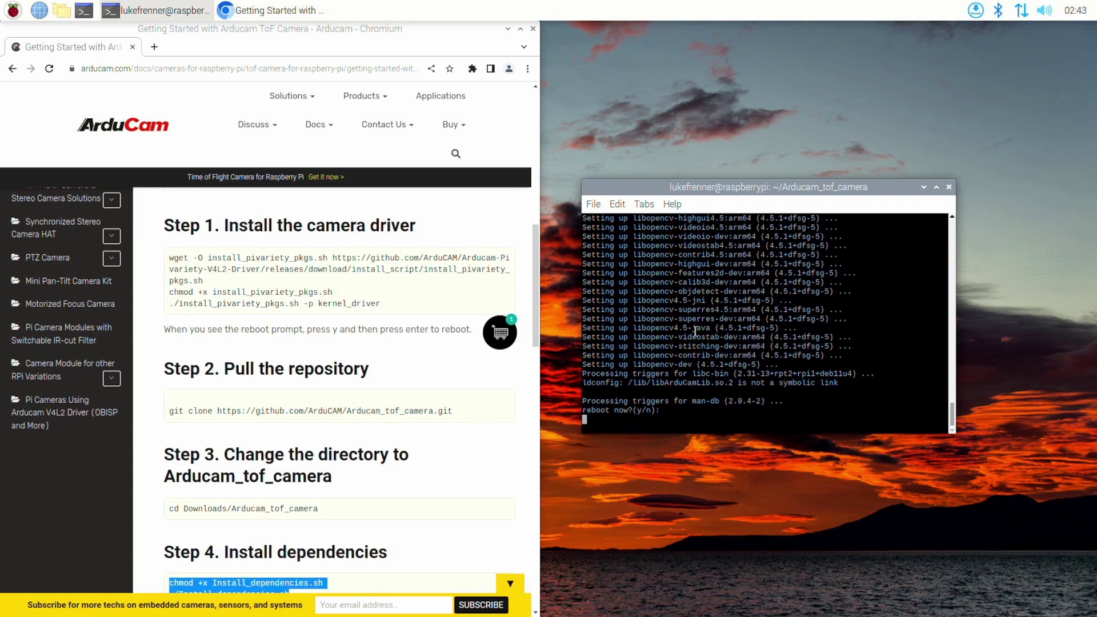
{"action": "type", "text": "y"}
{"action": "key", "text": "Return"}
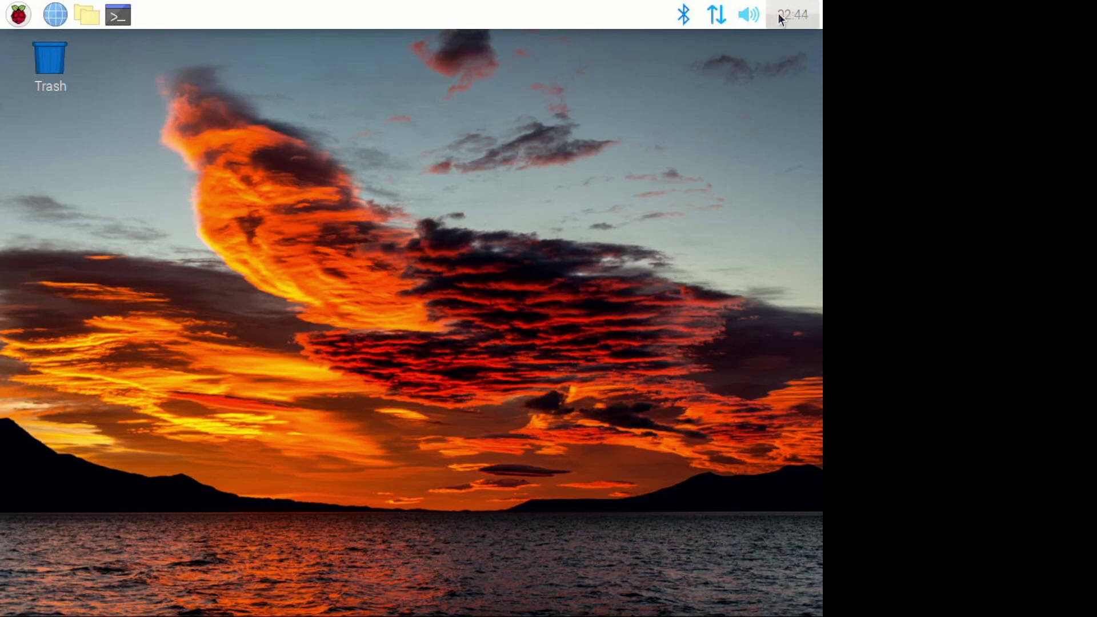
- Check the HDMI-1 layout in Screen Configuration, then close the Screen Layout Editor
{"action": "left_click_drag", "start_coordinate": [171, 109], "coordinate": [587, 480]}
{"action": "left_click", "coordinate": [18, 14]}
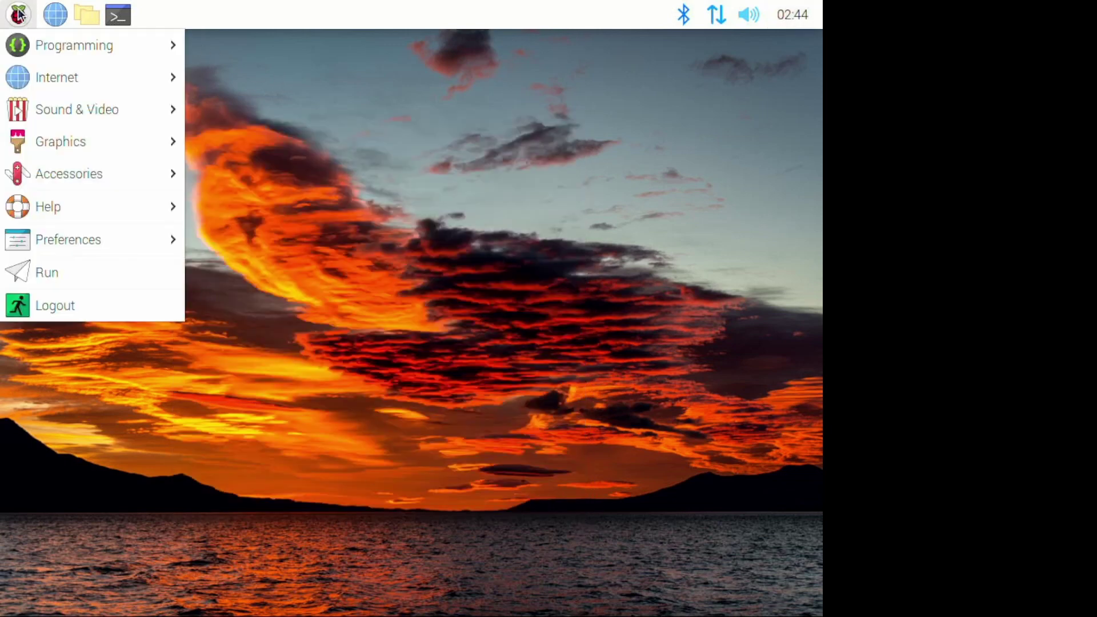
{"action": "mouse_move", "coordinate": [93, 240]}
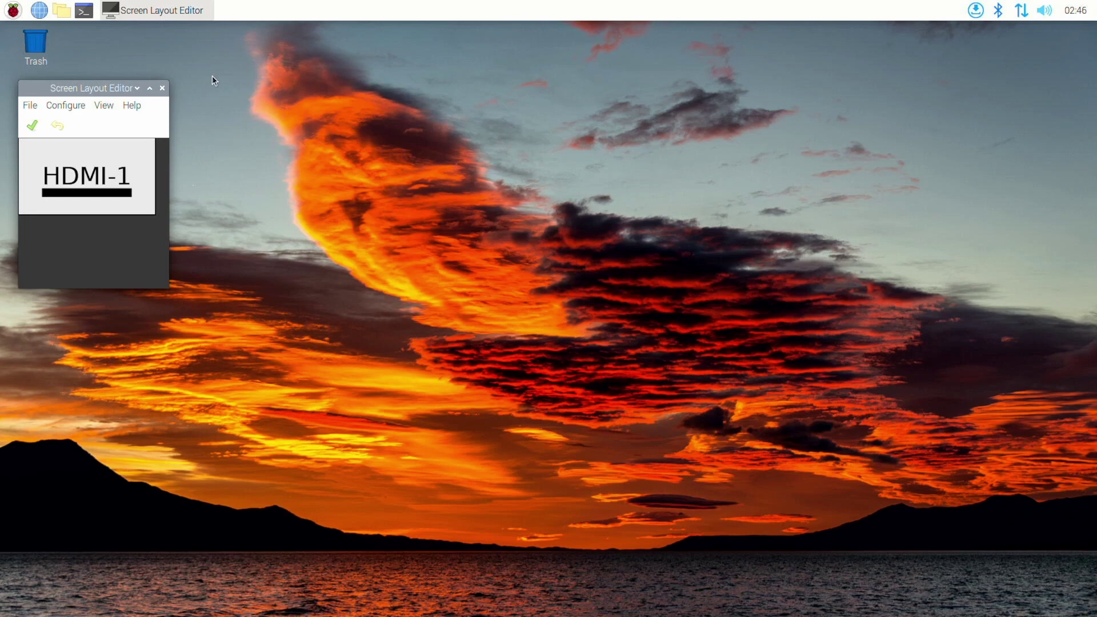
{"action": "left_click", "coordinate": [165, 88]}
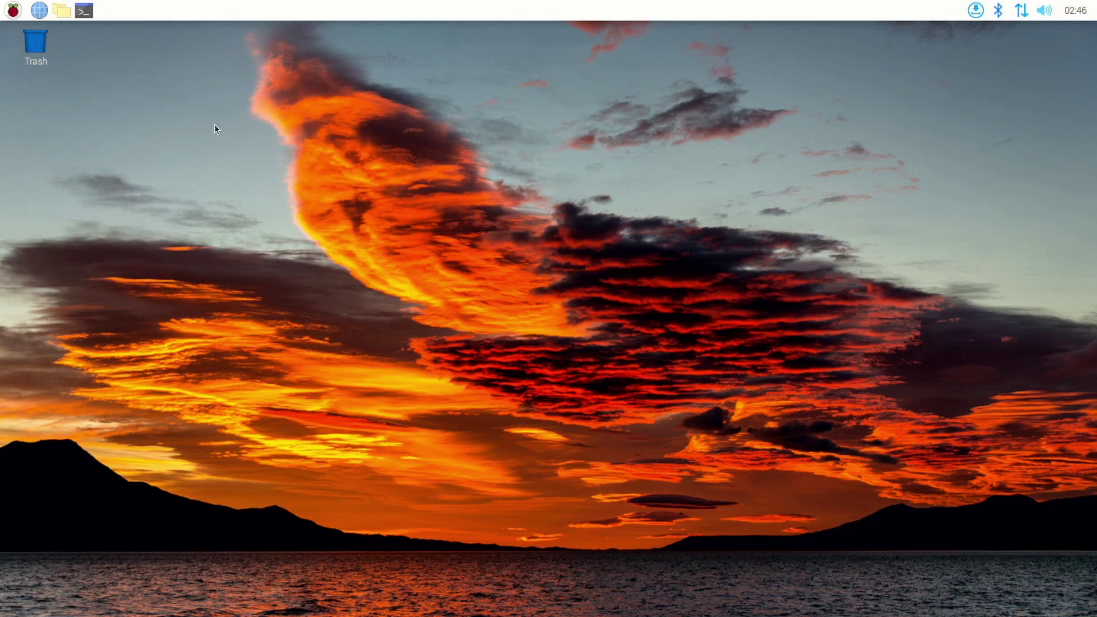
- Restore the closed Arducam guide from Chromium's recently closed history
{"action": "left_click", "coordinate": [62, 11]}
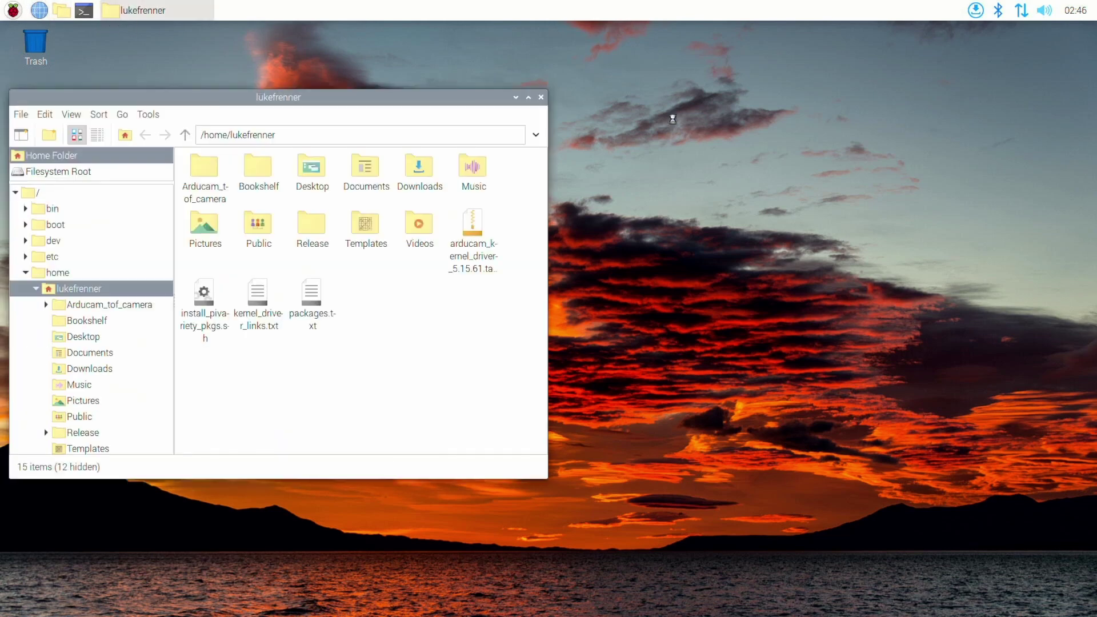
{"action": "left_click", "coordinate": [544, 95]}
{"action": "left_click", "coordinate": [527, 68]}
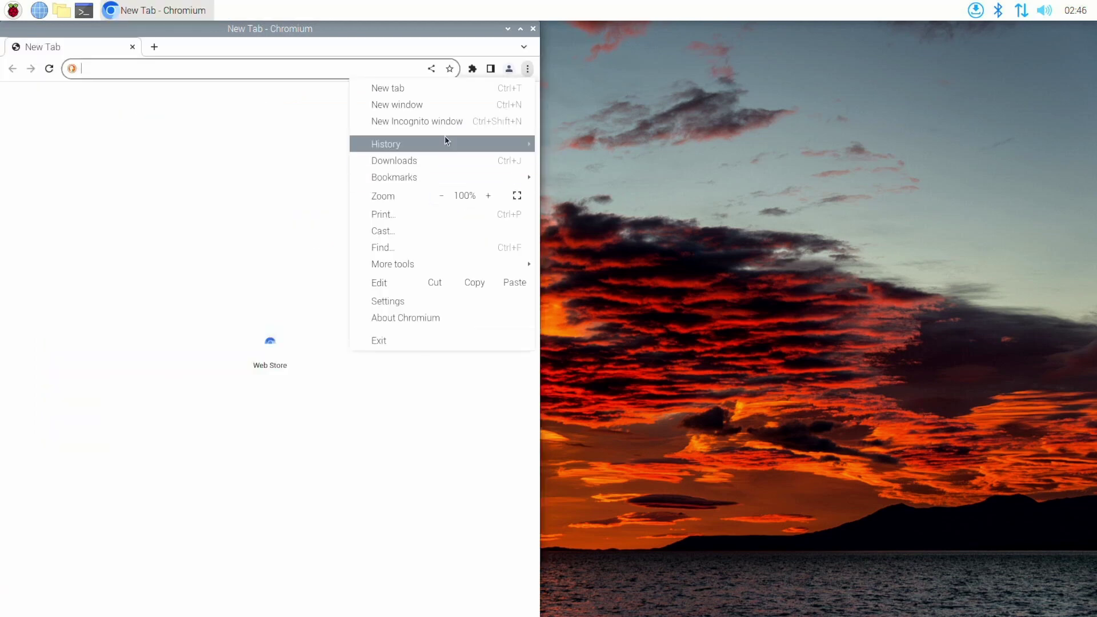
{"action": "mouse_move", "coordinate": [446, 140]}
{"action": "mouse_move", "coordinate": [585, 186]}
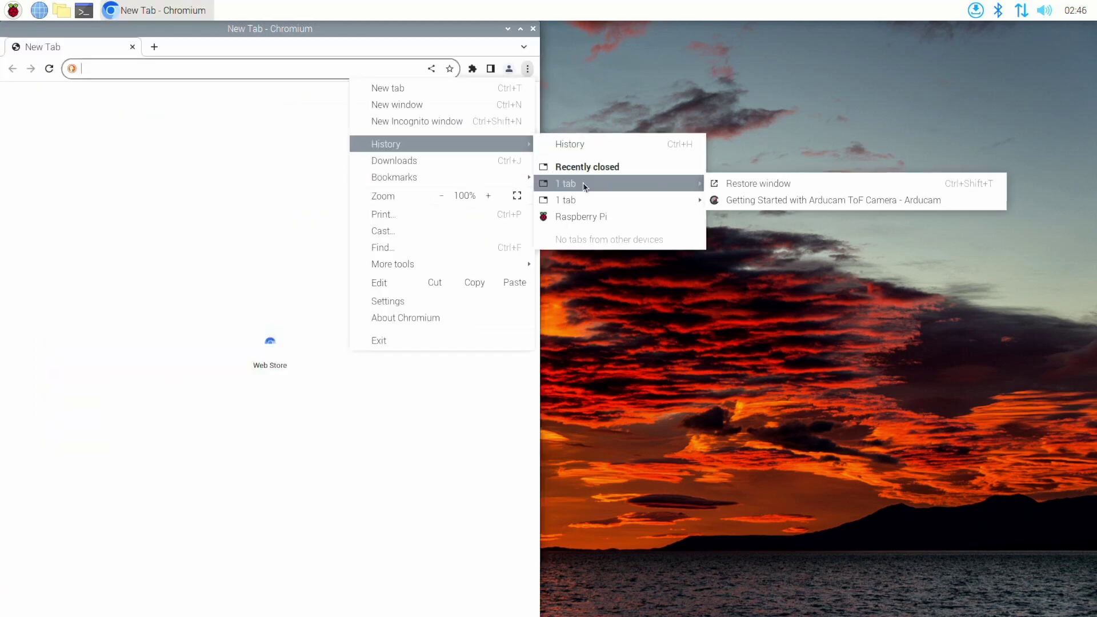
{"action": "left_click", "coordinate": [748, 183]}
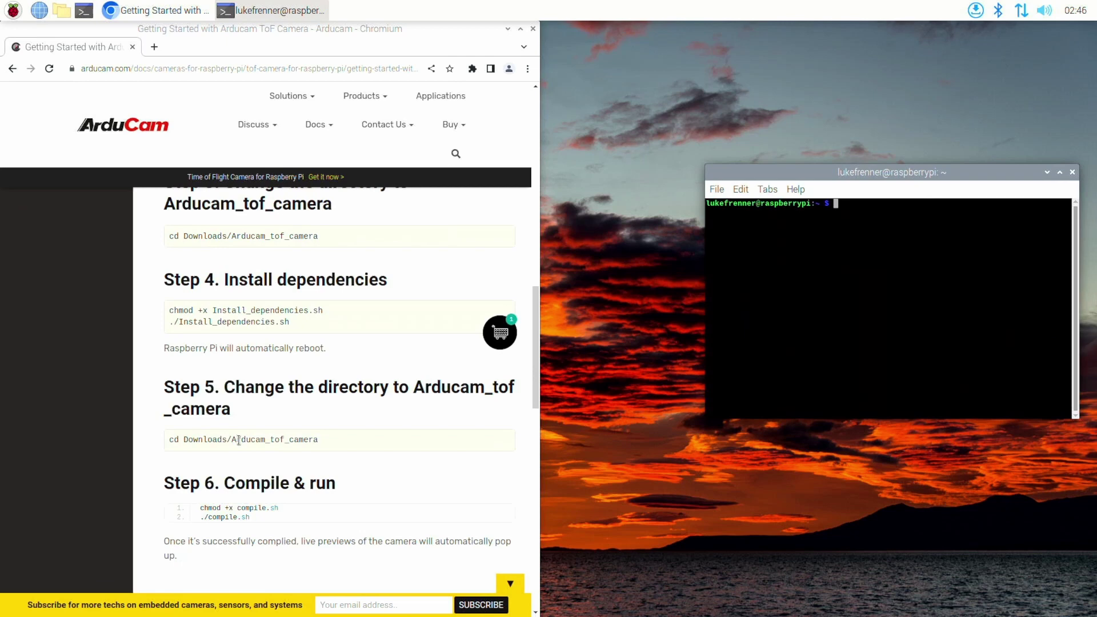
- List the home folder with ls and cd into Arducam_tof_camera
{"action": "triple_click", "coordinate": [299, 439]}
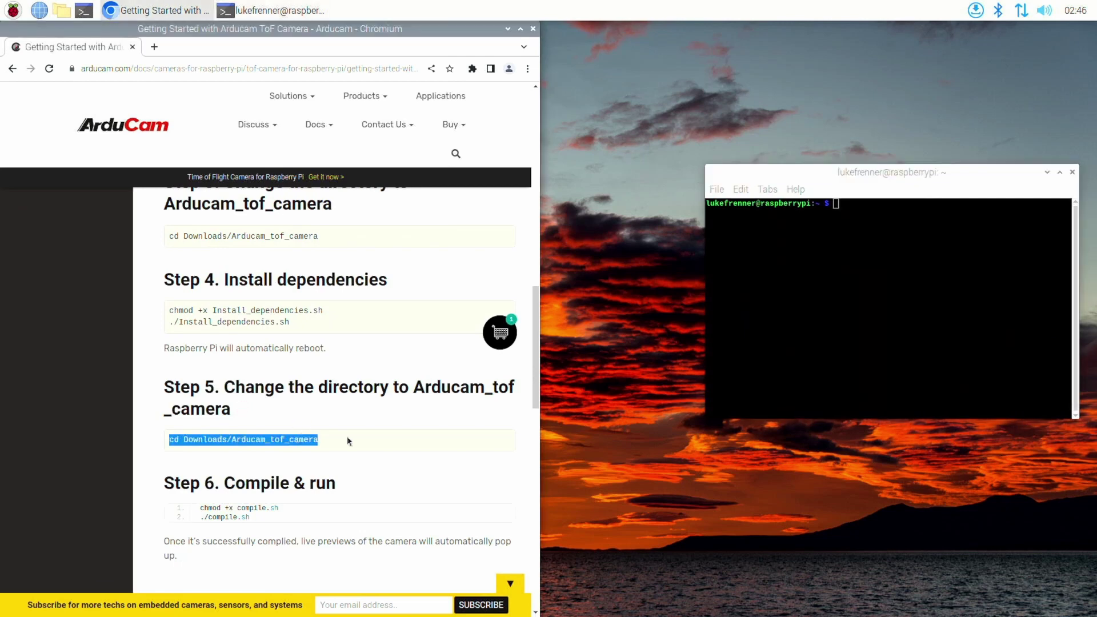
{"action": "triple_click", "coordinate": [910, 284]}
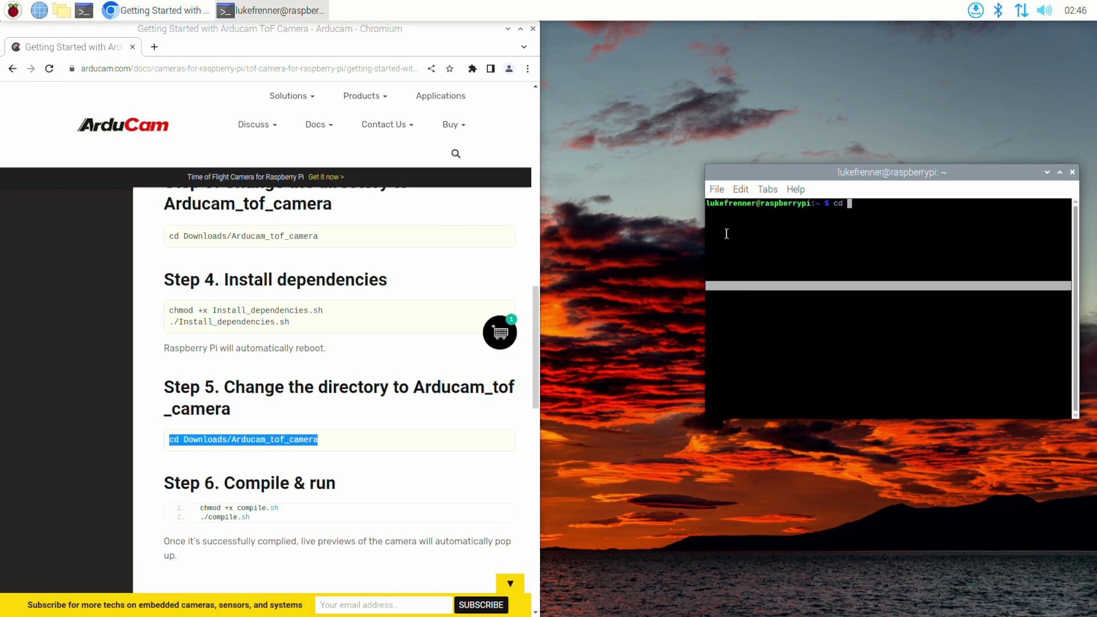
{"action": "type", "text": "ls"}
{"action": "key", "text": "Return"}
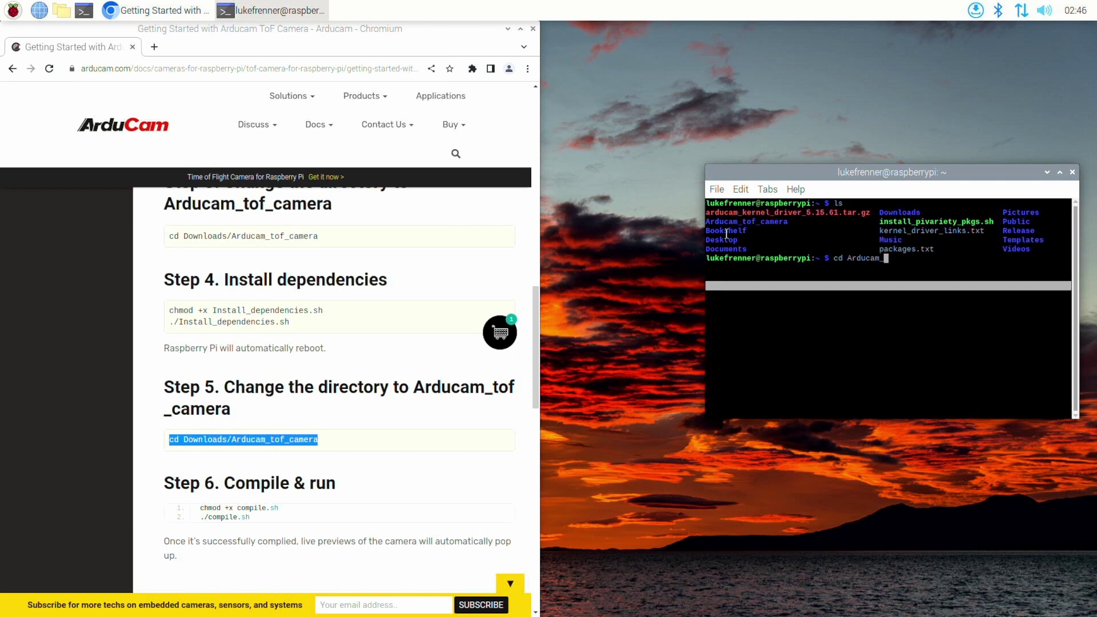
{"action": "type", "text": "cd Arducam_tof_camera"}
{"action": "key", "text": "Return"}
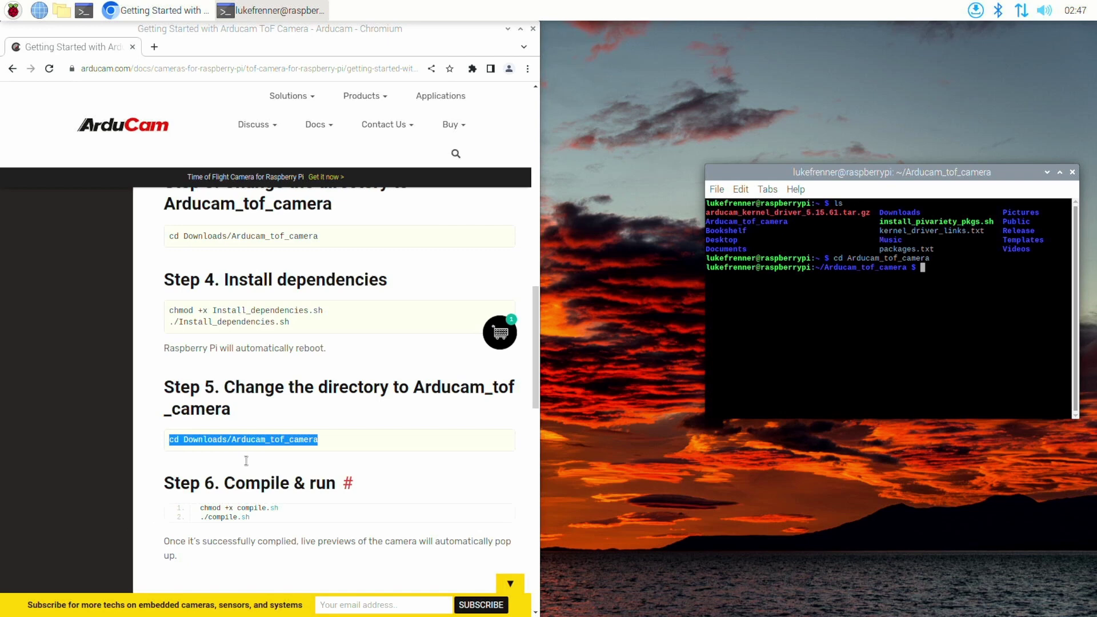
- Run the two Step 6 compile commands in the terminal to build the examples
{"action": "scroll", "coordinate": [270, 509], "scroll_direction": "down", "scroll_amount": 1}
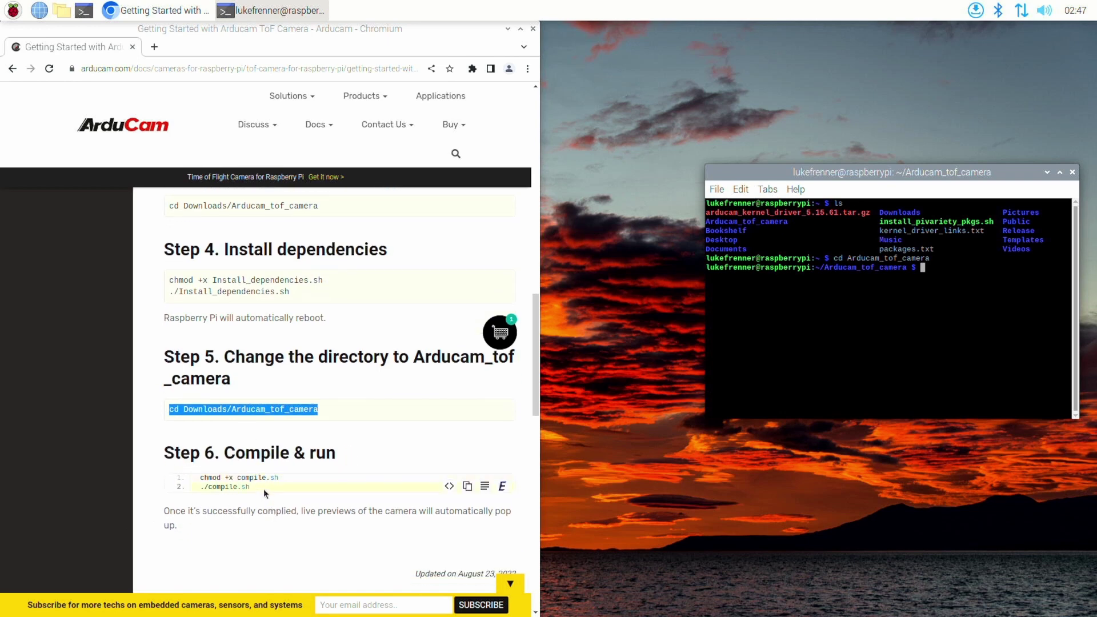
{"action": "left_click_drag", "start_coordinate": [265, 492], "coordinate": [187, 478]}
{"action": "right_click", "coordinate": [243, 481]}
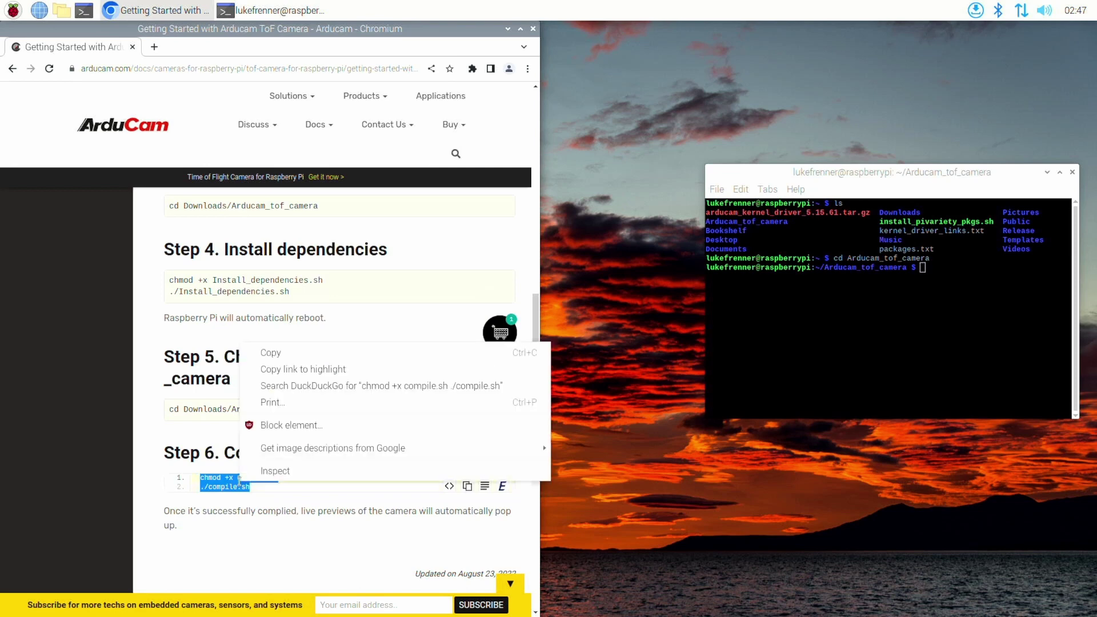
{"action": "left_click", "coordinate": [269, 353]}
{"action": "key", "text": "alt+Tab"}
{"action": "key", "text": "ctrl+shift+v"}
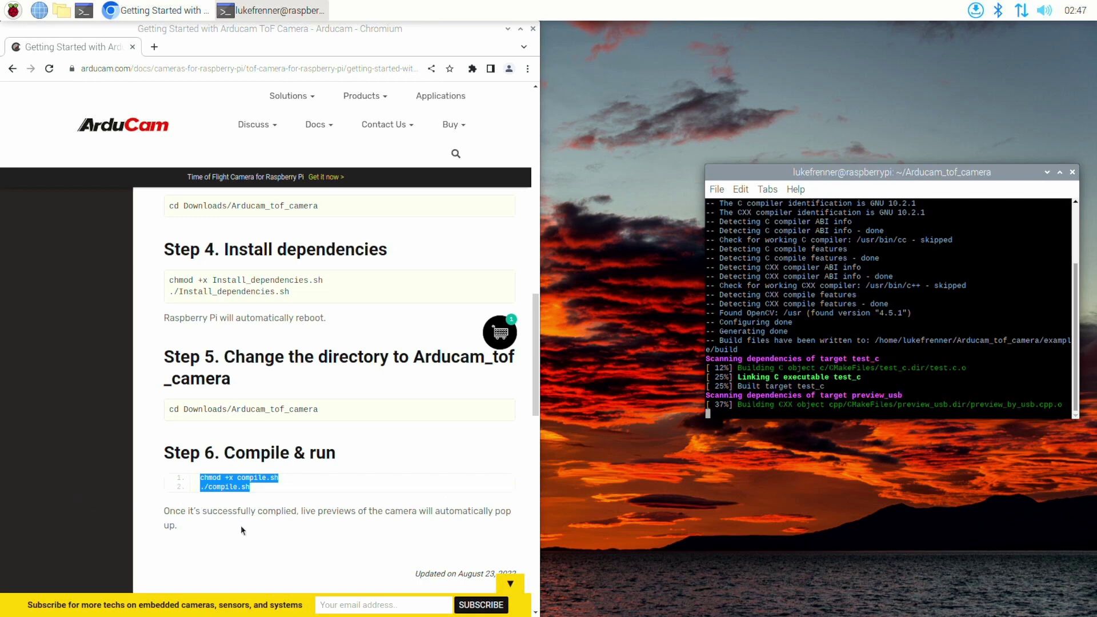
- Close the Chromium window and center the terminal on screen
{"action": "scroll", "coordinate": [254, 516], "scroll_direction": "down", "scroll_amount": 1}
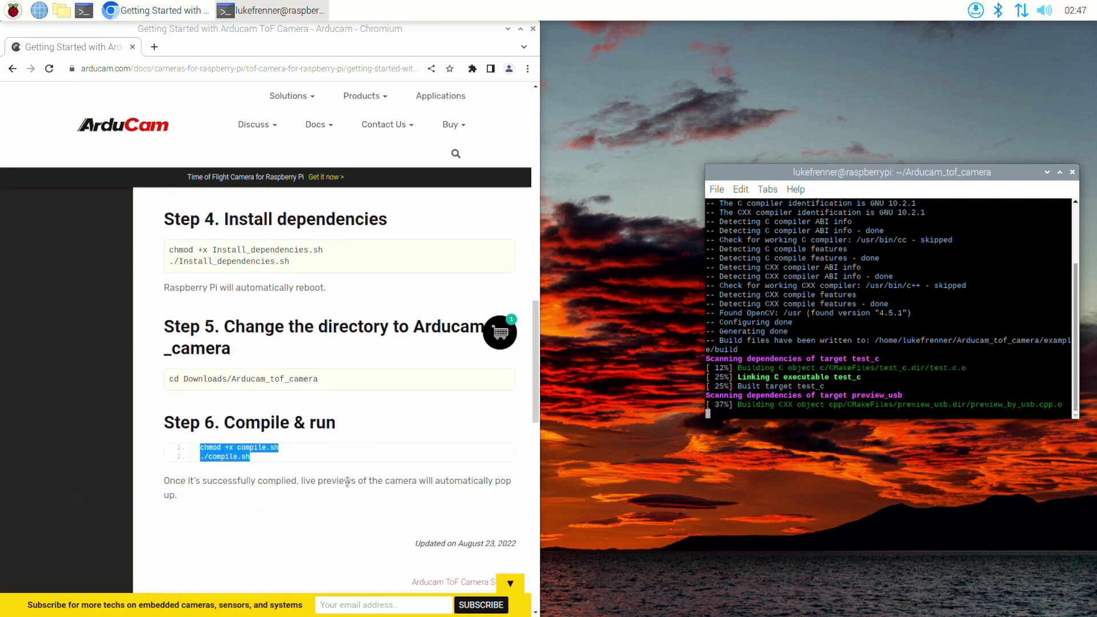
{"action": "left_click_drag", "start_coordinate": [347, 481], "coordinate": [477, 497]}
{"action": "left_click", "coordinate": [476, 497]}
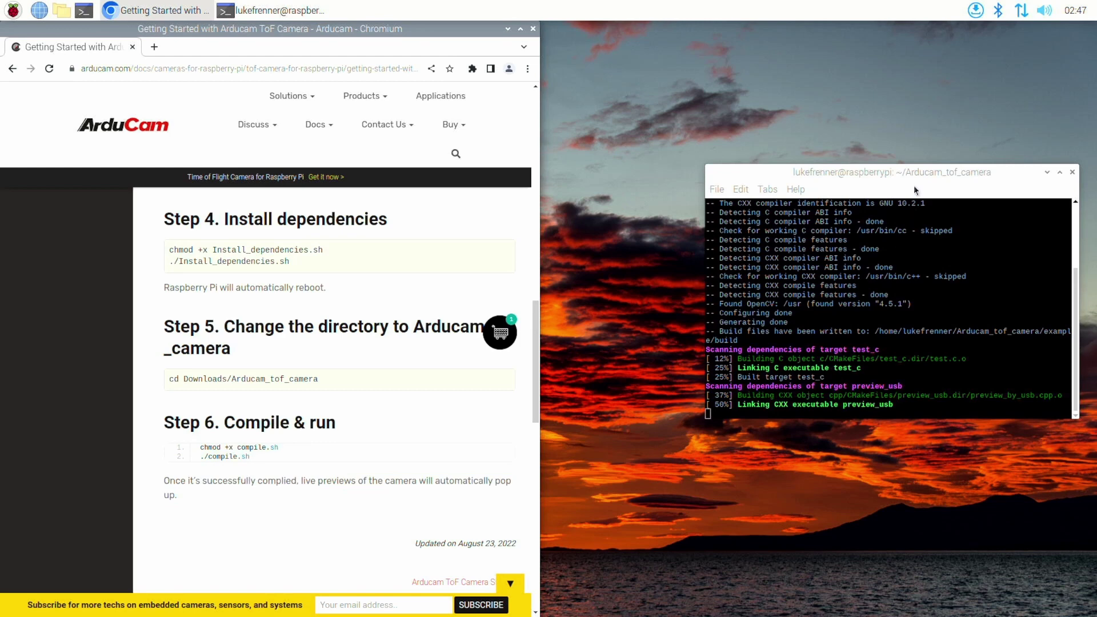
{"action": "left_click_drag", "start_coordinate": [915, 170], "coordinate": [821, 199]}
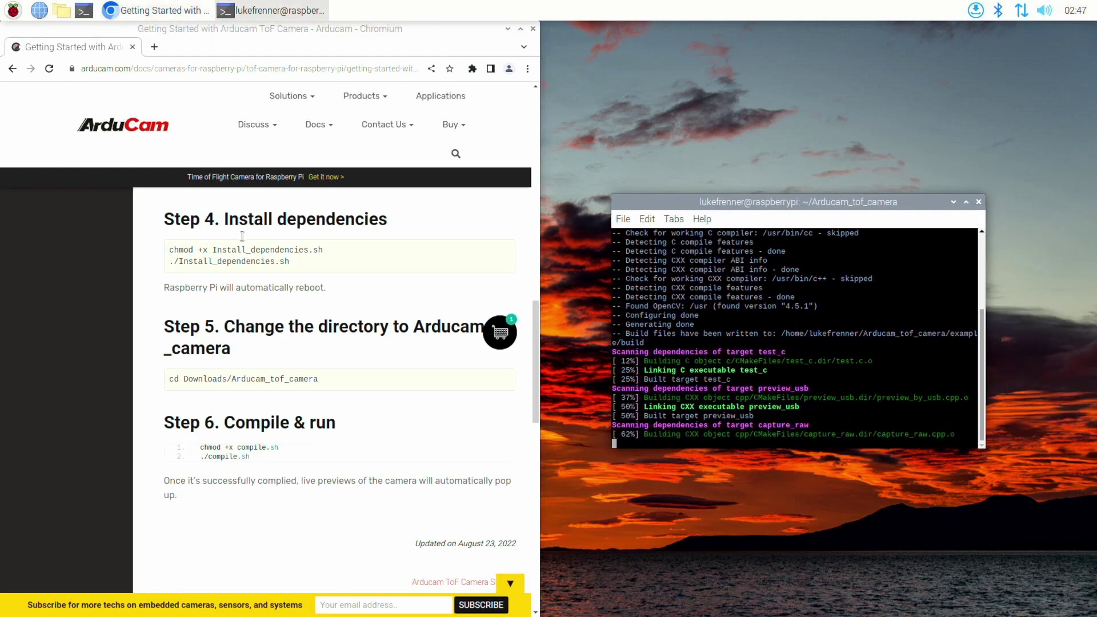
{"action": "scroll", "coordinate": [242, 236], "scroll_direction": "up", "scroll_amount": 9}
{"action": "scroll", "coordinate": [314, 237], "scroll_direction": "up", "scroll_amount": 3}
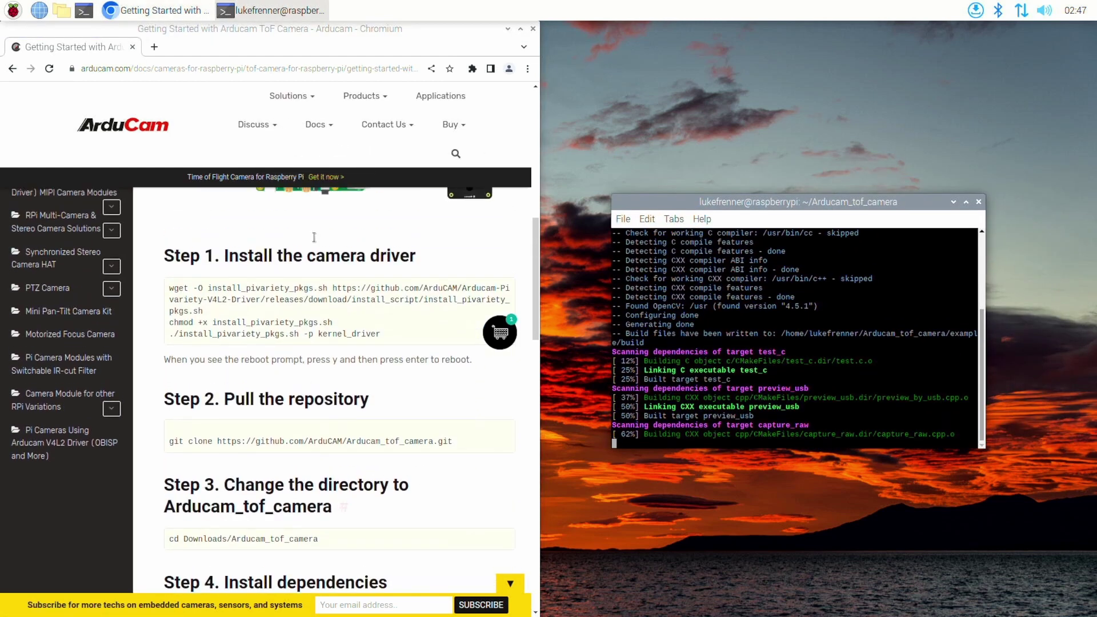
{"action": "scroll", "coordinate": [318, 338], "scroll_direction": "down", "scroll_amount": 2}
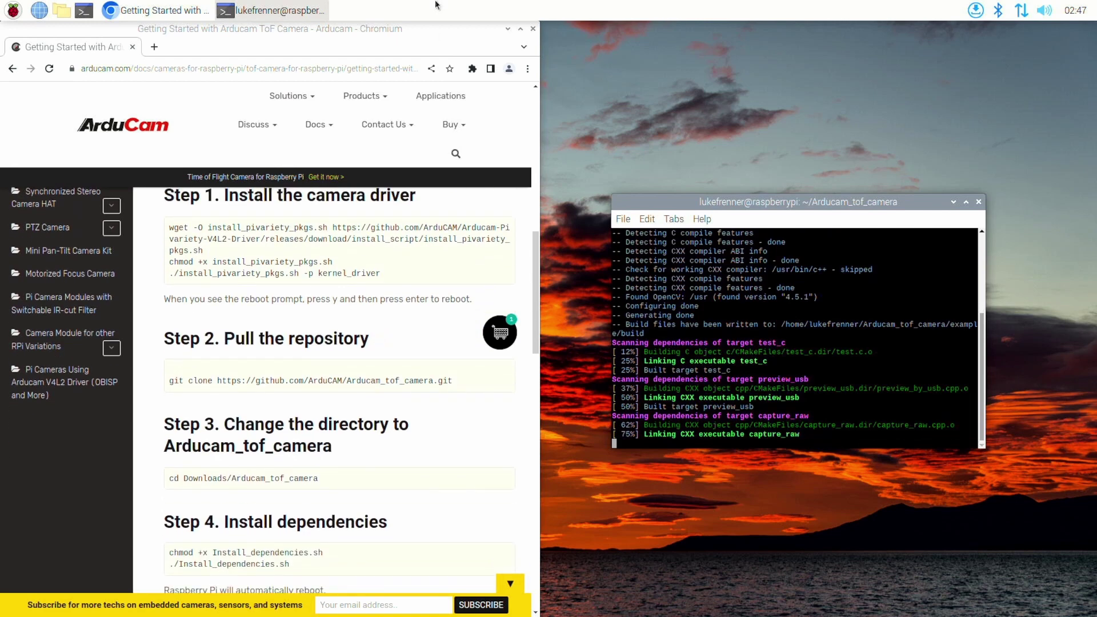
{"action": "left_click", "coordinate": [533, 29]}
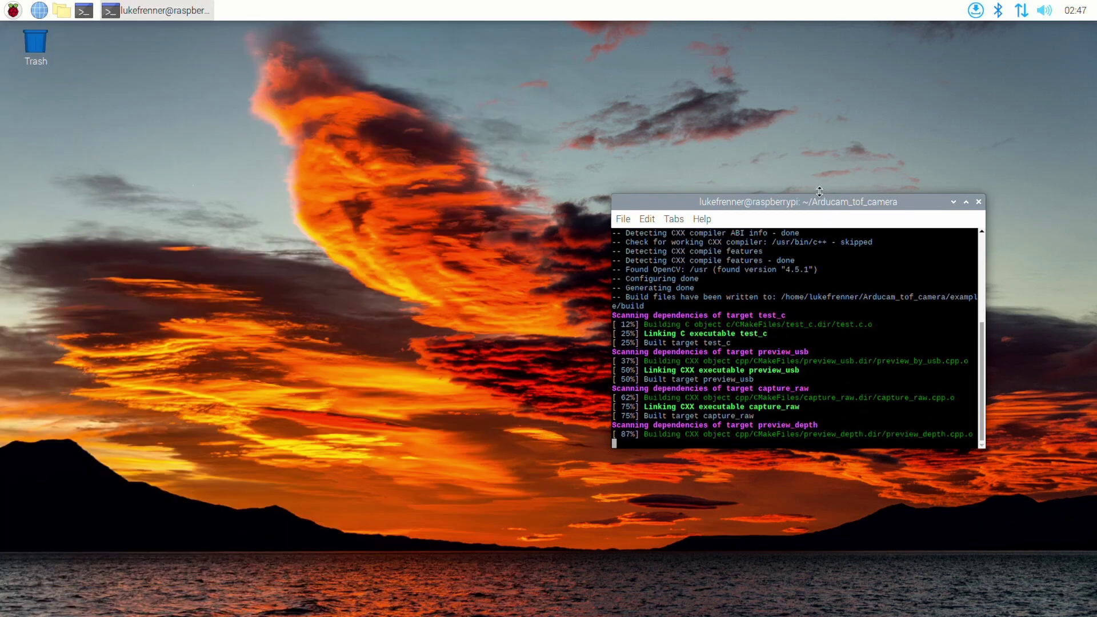
{"action": "left_click_drag", "start_coordinate": [785, 204], "coordinate": [598, 206]}
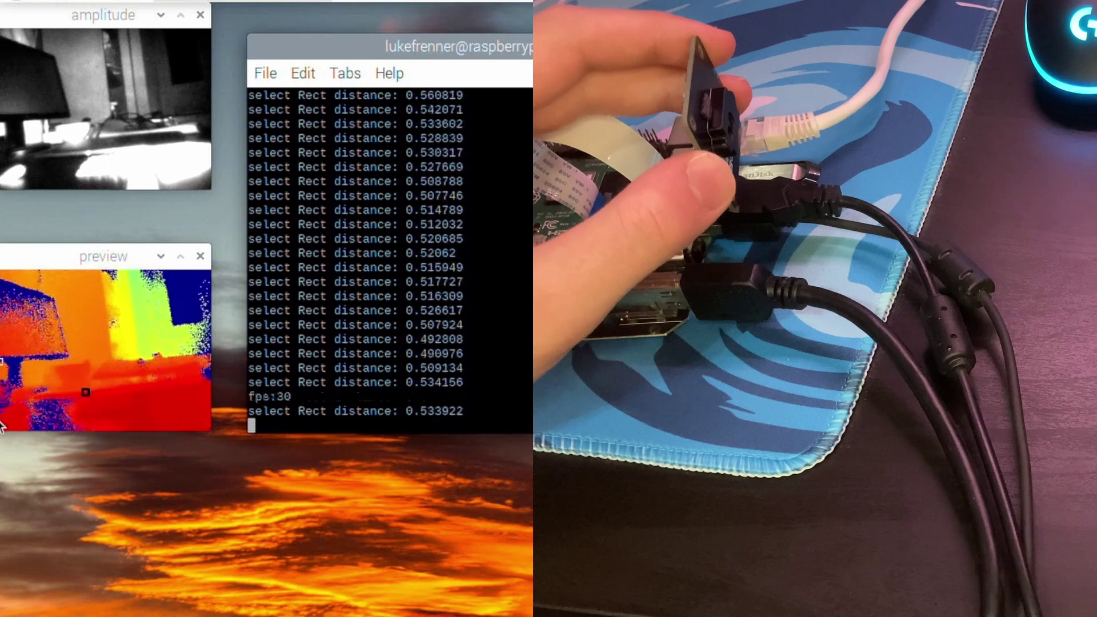
- Measure three spots in the depth preview, ending on a farther point reading about 1.75
{"action": "left_click", "coordinate": [56, 322]}
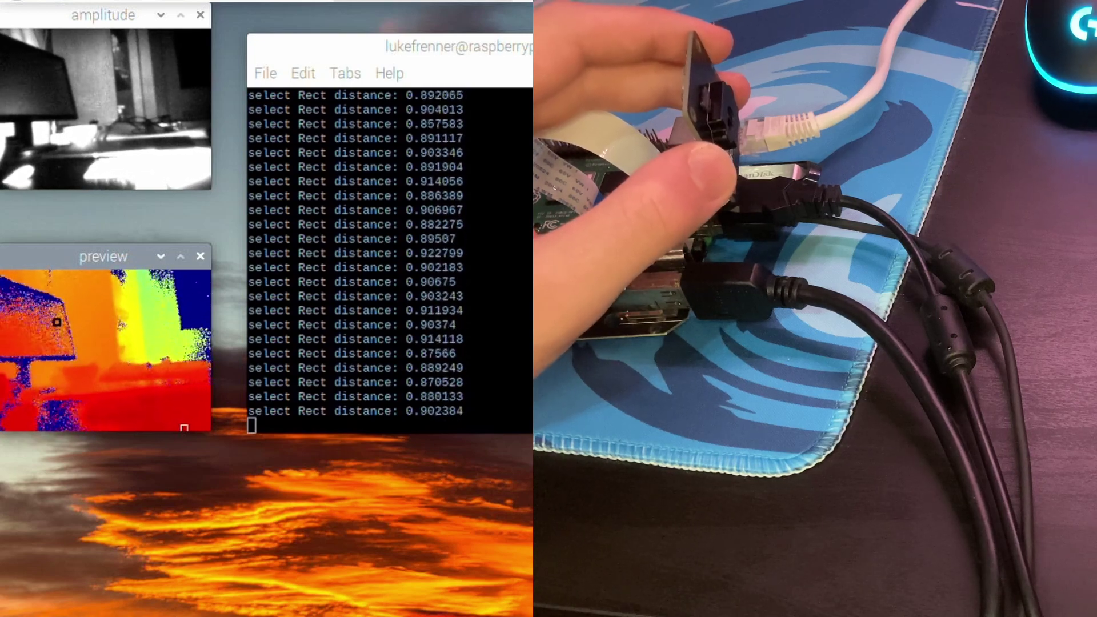
{"action": "left_click", "coordinate": [26, 340]}
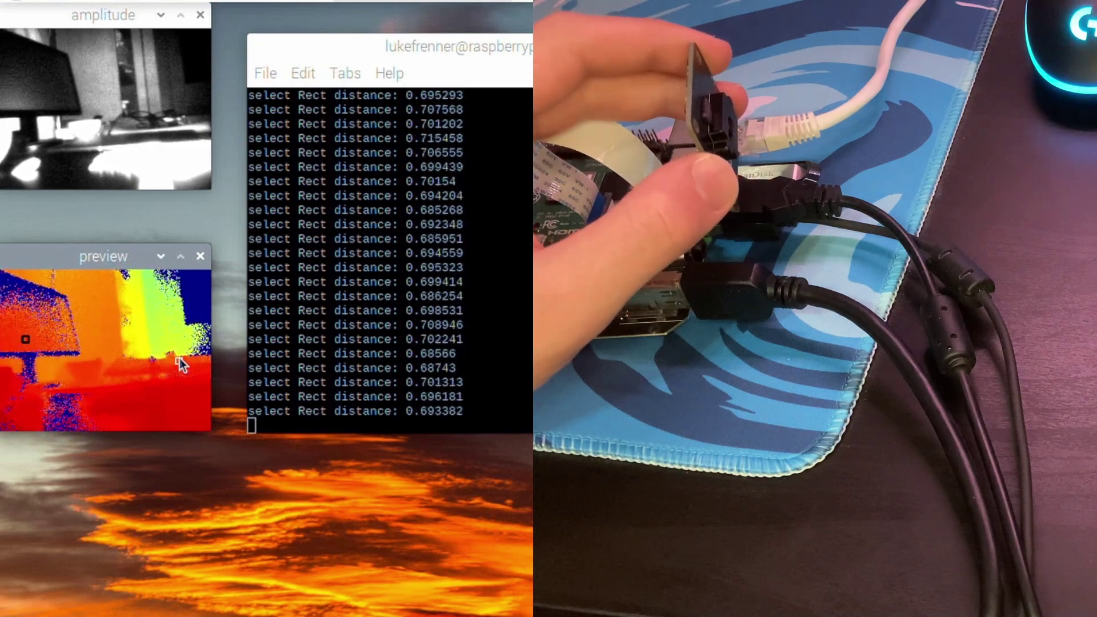
{"action": "left_click", "coordinate": [159, 345]}
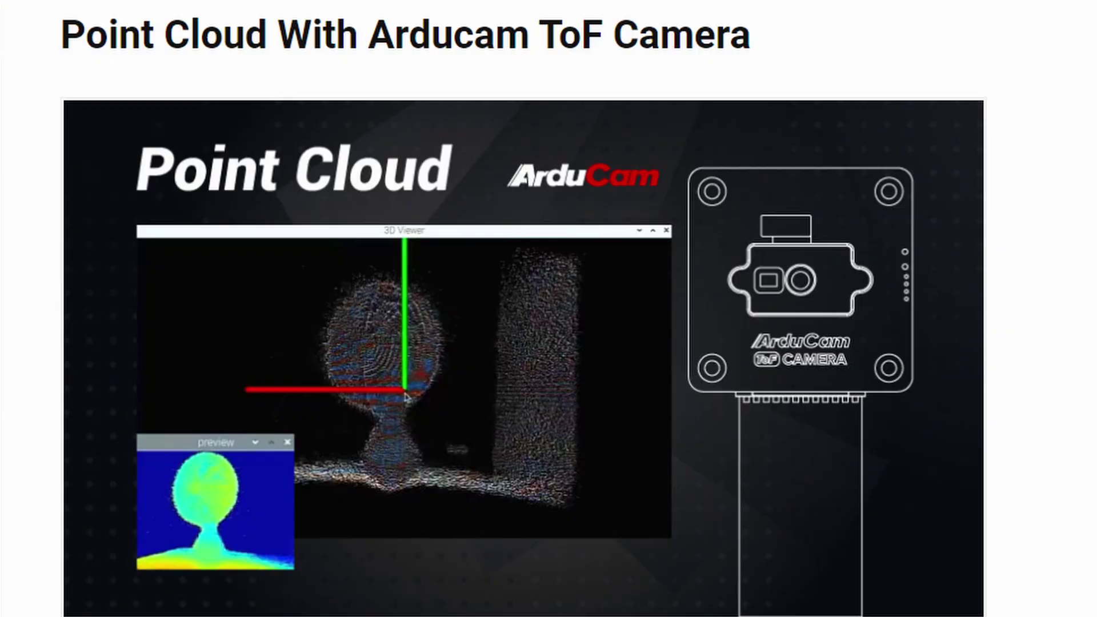
- Scroll the Point Cloud guide down to Step 1 Environment Setup's libeigen3-dev and libboost-all-dev install commands
{"action": "scroll", "coordinate": [548, 309], "scroll_direction": "down", "scroll_amount": 3}
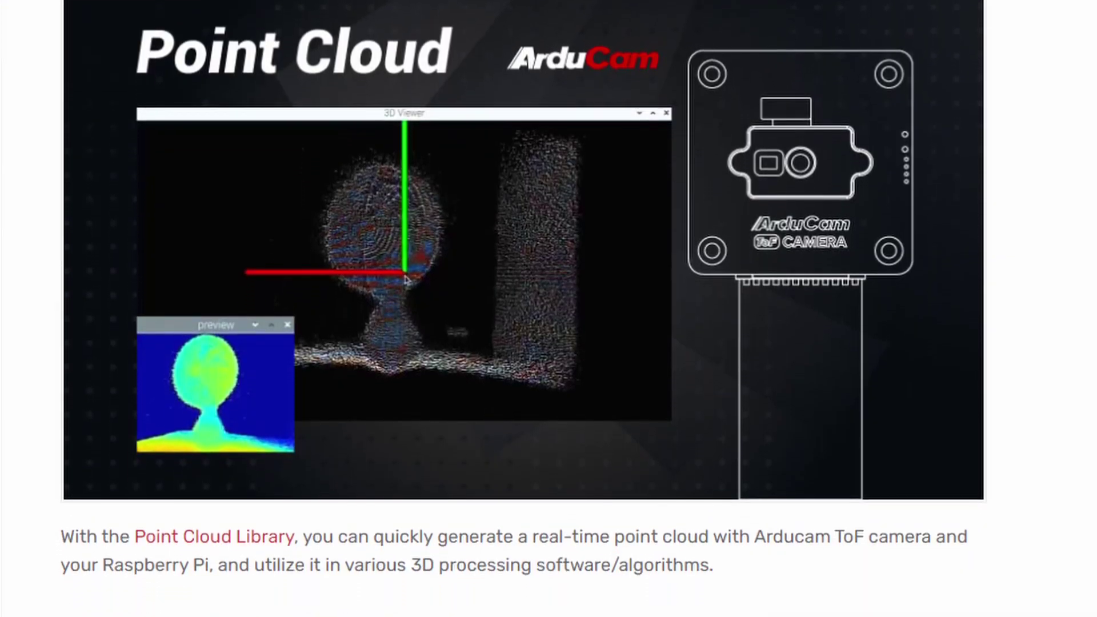
{"action": "scroll", "coordinate": [548, 308], "scroll_direction": "down", "scroll_amount": 4}
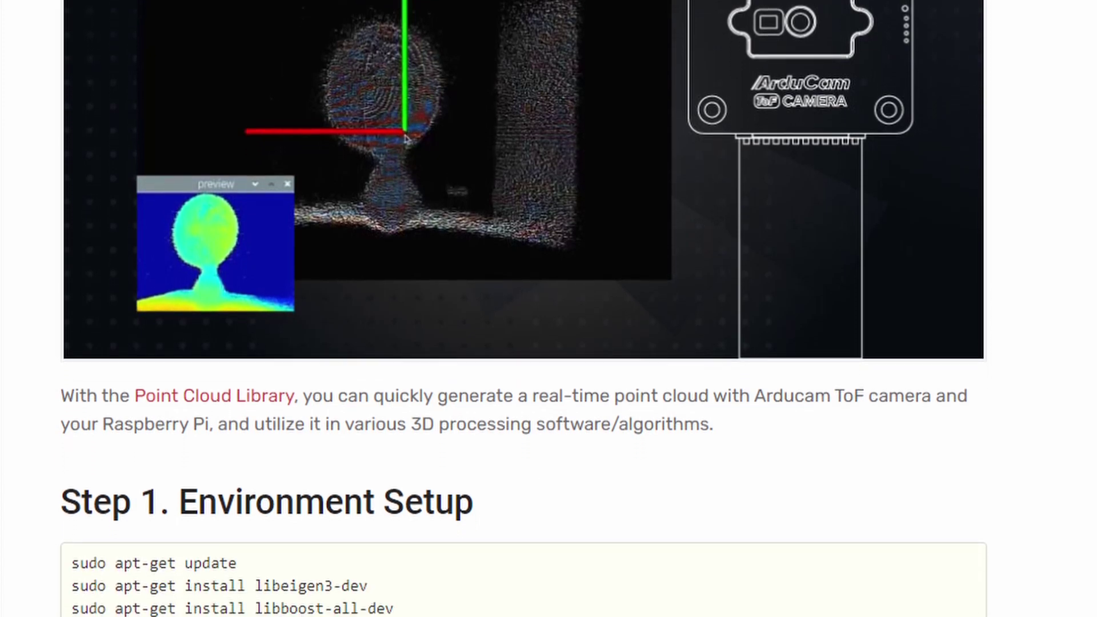